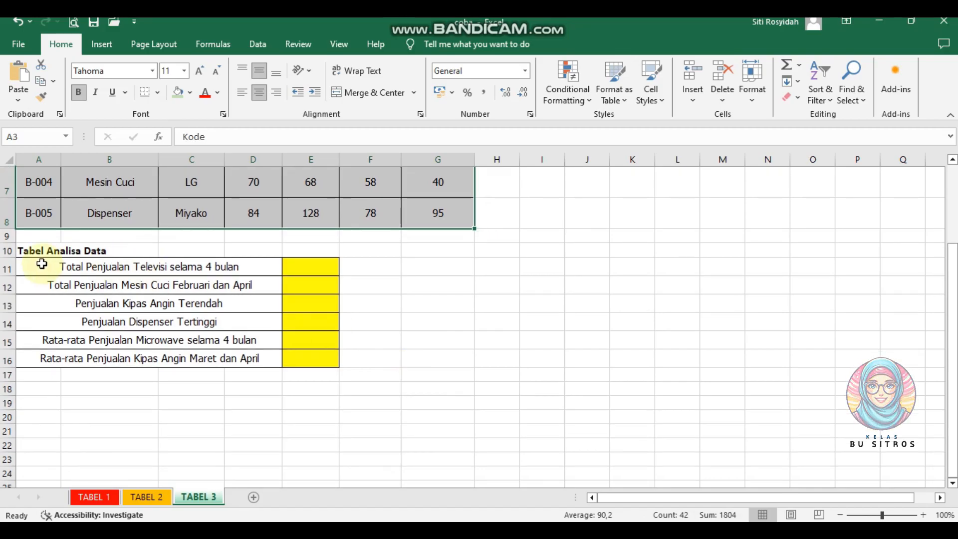
Step: Look over the sales and analysis tables on TABEL 3, and view sheets TABEL 1 and TABEL 2 for comparison
{"action": "left_click_drag", "start_coordinate": [28, 259], "coordinate": [297, 356]}
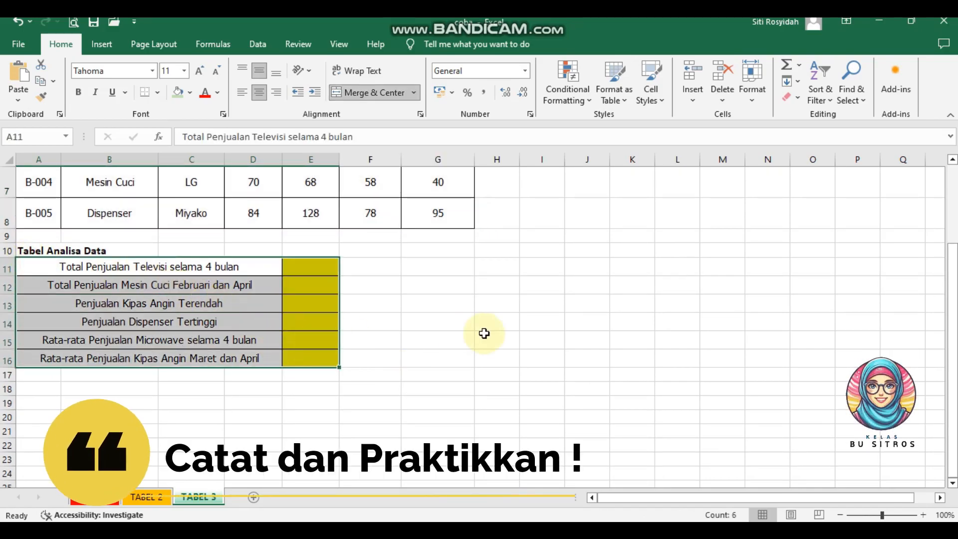
{"action": "scroll", "coordinate": [486, 332], "scroll_direction": "up", "scroll_amount": 2}
{"action": "scroll", "coordinate": [526, 332], "scroll_direction": "down", "scroll_amount": 1}
{"action": "scroll", "coordinate": [565, 327], "scroll_direction": "up", "scroll_amount": 3}
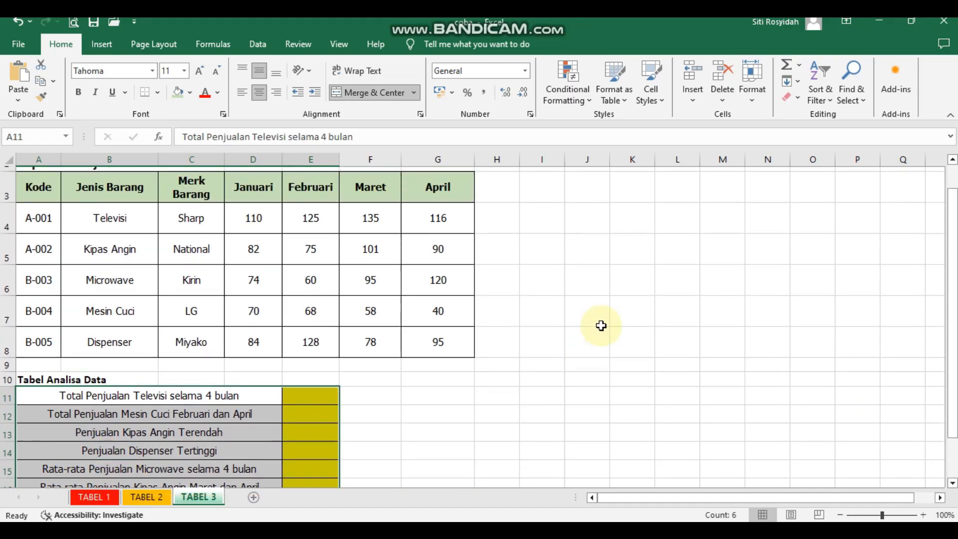
{"action": "left_click", "coordinate": [579, 285]}
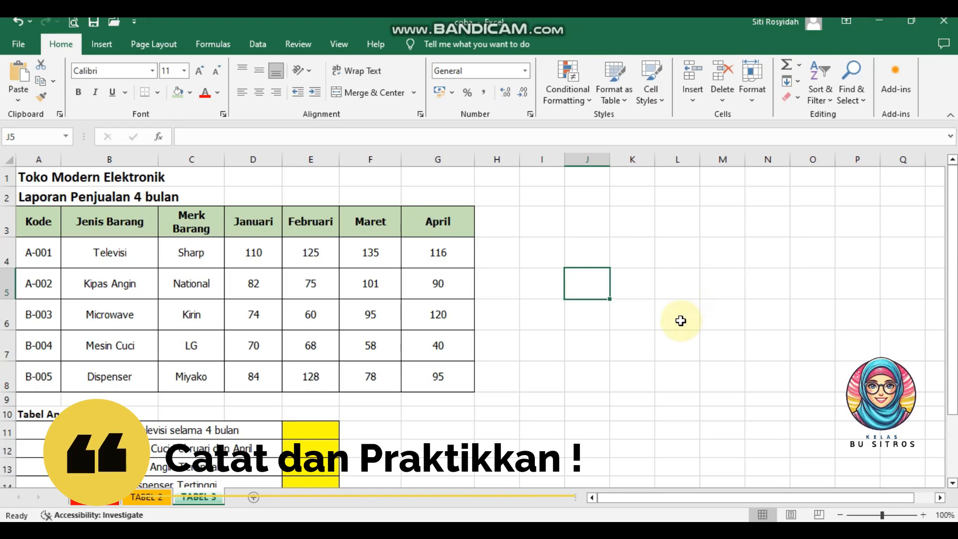
{"action": "scroll", "coordinate": [338, 382], "scroll_direction": "down", "scroll_amount": 1}
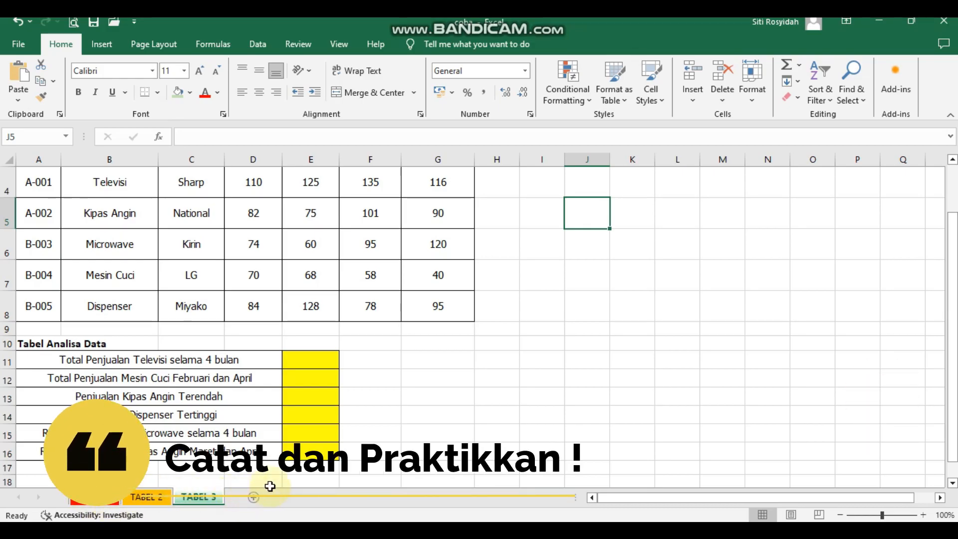
{"action": "left_click", "coordinate": [106, 496]}
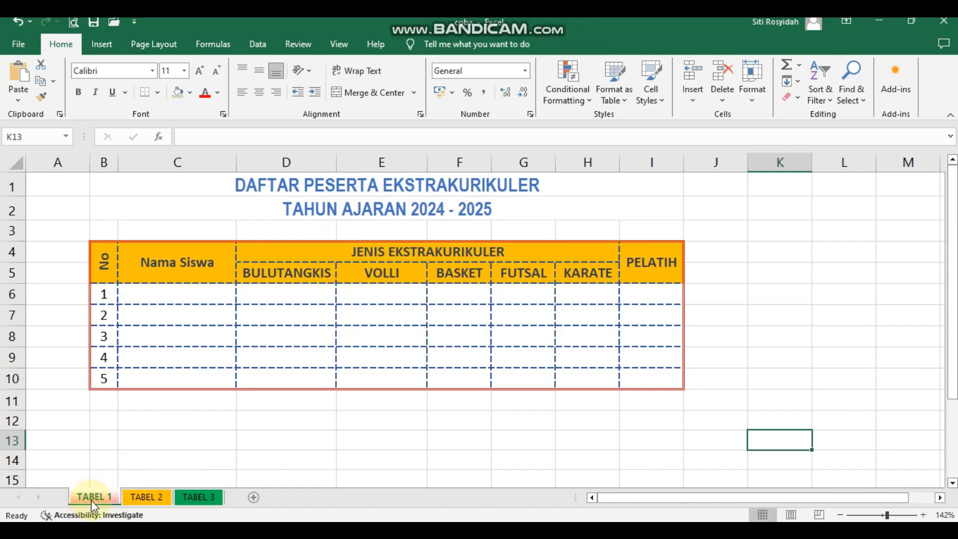
{"action": "left_click", "coordinate": [139, 500]}
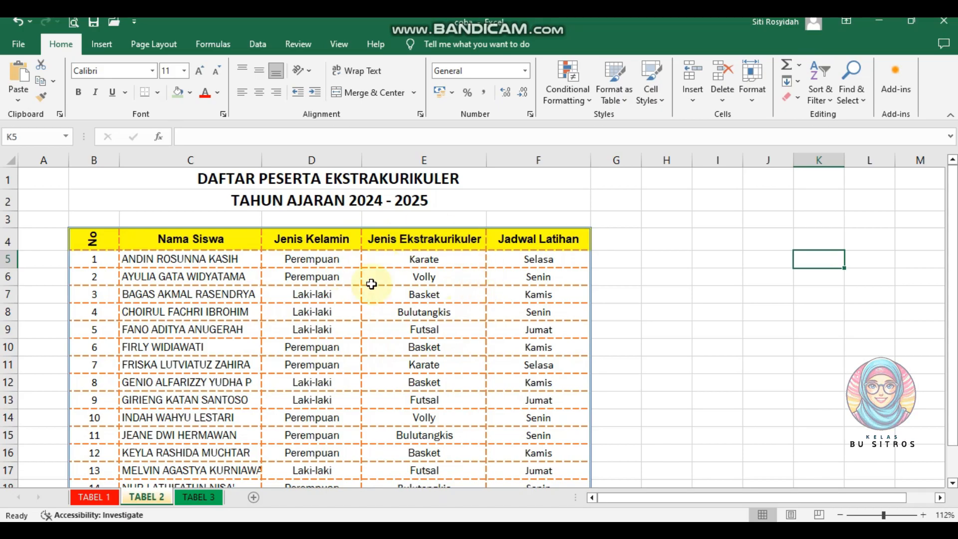
{"action": "left_click", "coordinate": [210, 499]}
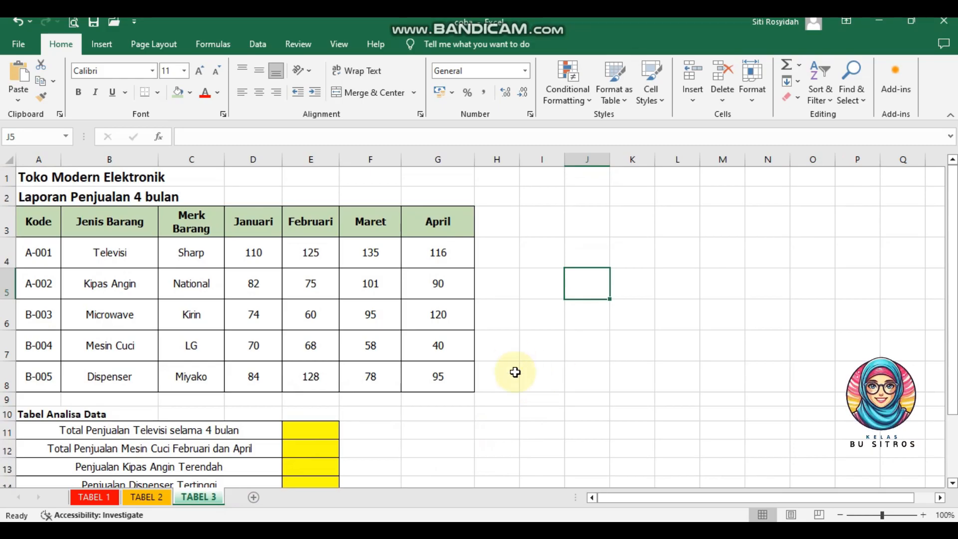
Step: Examine the title of the TABEL 3 sales report and the full extent of its data table
{"action": "left_click", "coordinate": [32, 180]}
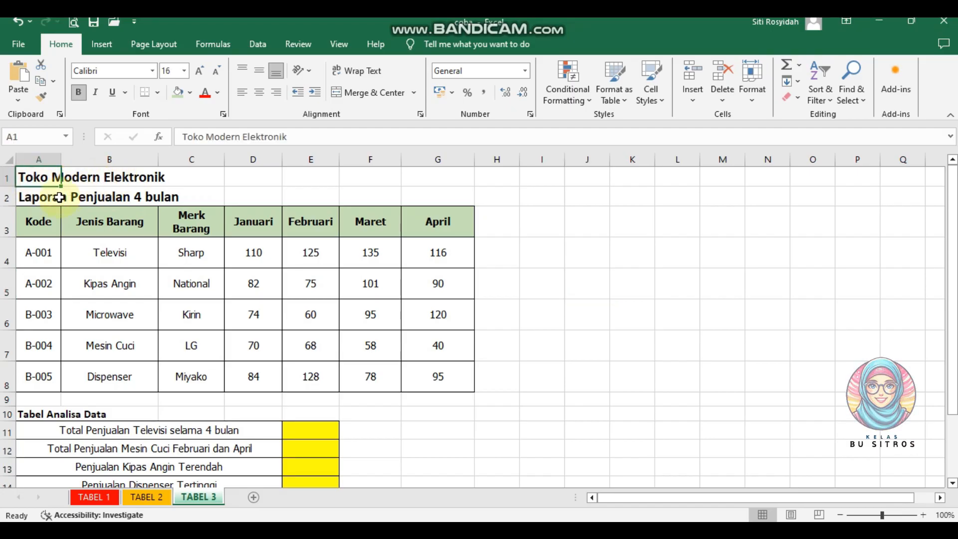
{"action": "left_click", "coordinate": [605, 303]}
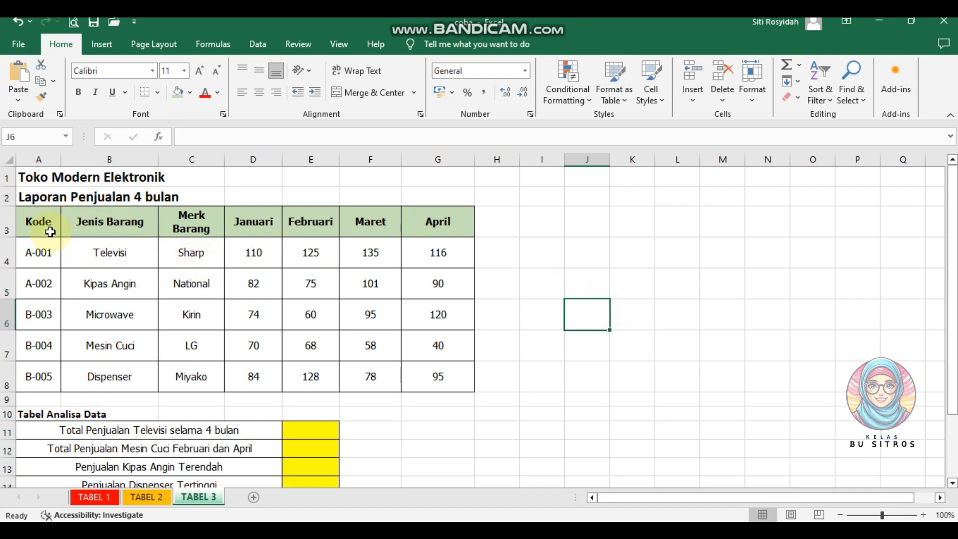
{"action": "left_click_drag", "start_coordinate": [50, 229], "coordinate": [434, 444]}
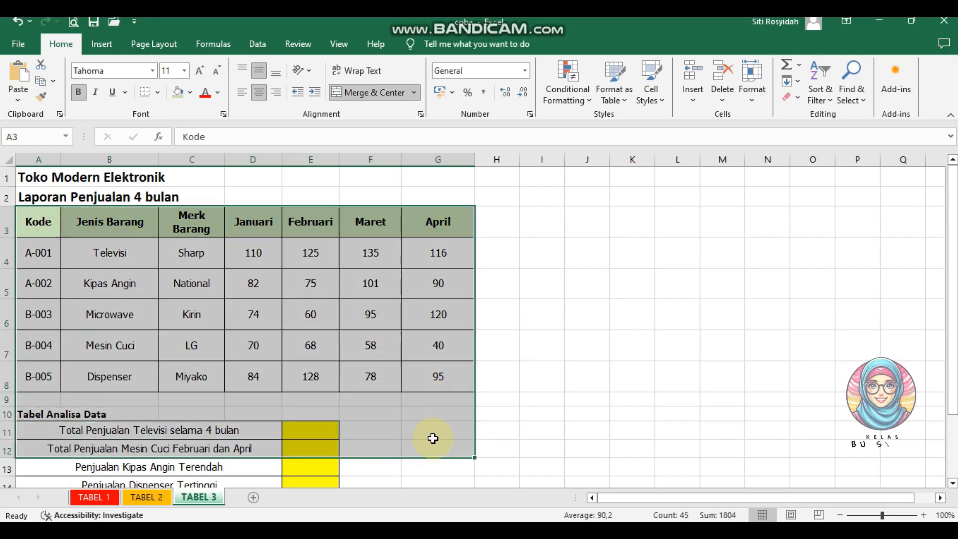
{"action": "scroll", "coordinate": [432, 437], "scroll_direction": "down", "scroll_amount": 2}
{"action": "left_click", "coordinate": [488, 292]}
{"action": "scroll", "coordinate": [372, 210], "scroll_direction": "up", "scroll_amount": 2}
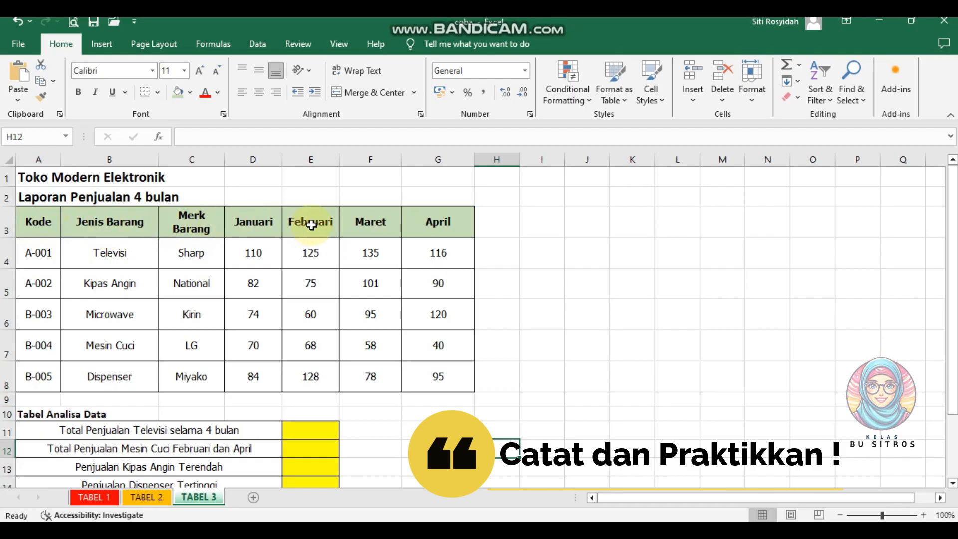
Step: Examine the sales table column by column, from Kode through April, and the Televisi row's first entries
{"action": "left_click_drag", "start_coordinate": [39, 233], "coordinate": [30, 381]}
{"action": "left_click_drag", "start_coordinate": [122, 218], "coordinate": [115, 375]}
{"action": "left_click_drag", "start_coordinate": [191, 222], "coordinate": [192, 374]}
{"action": "left_click_drag", "start_coordinate": [250, 222], "coordinate": [249, 369]}
{"action": "left_click_drag", "start_coordinate": [439, 221], "coordinate": [434, 370]}
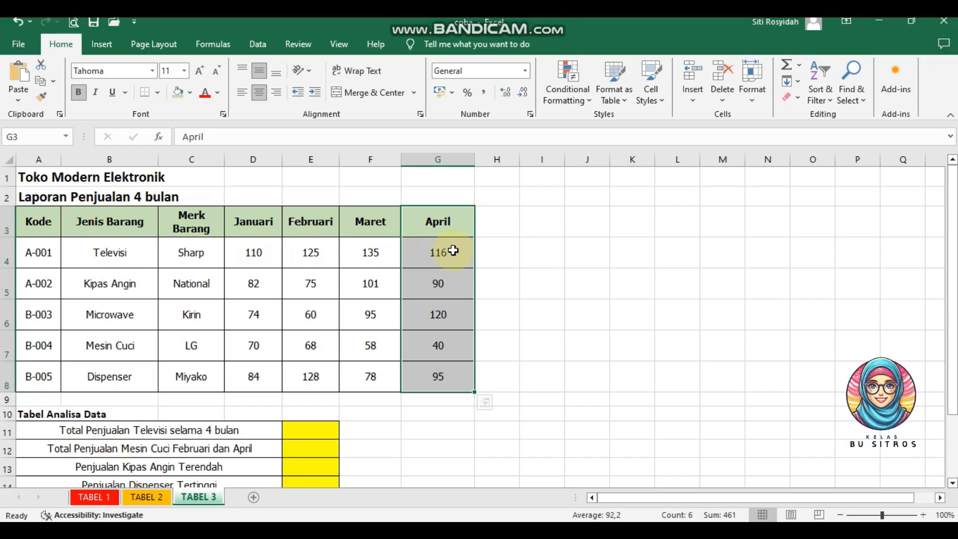
{"action": "left_click", "coordinate": [265, 253]}
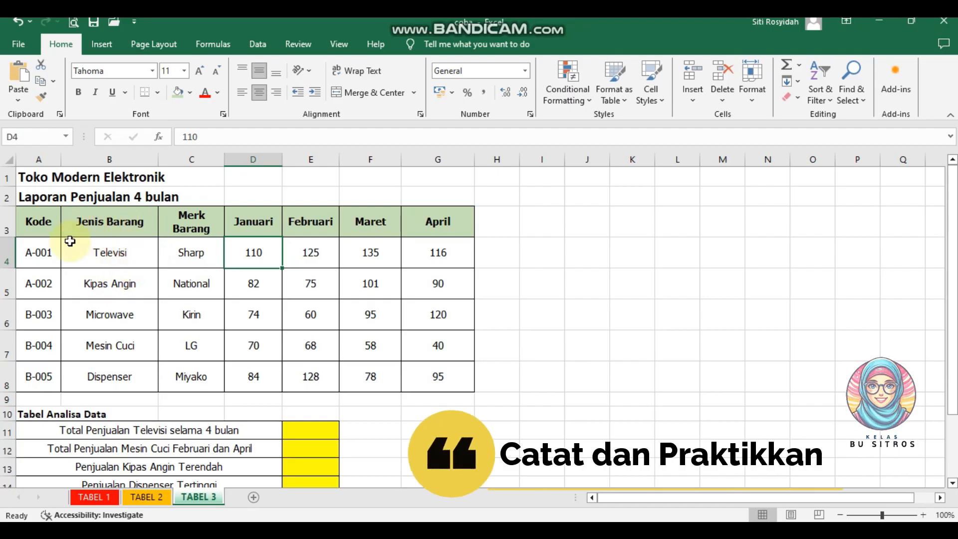
{"action": "left_click", "coordinate": [104, 254]}
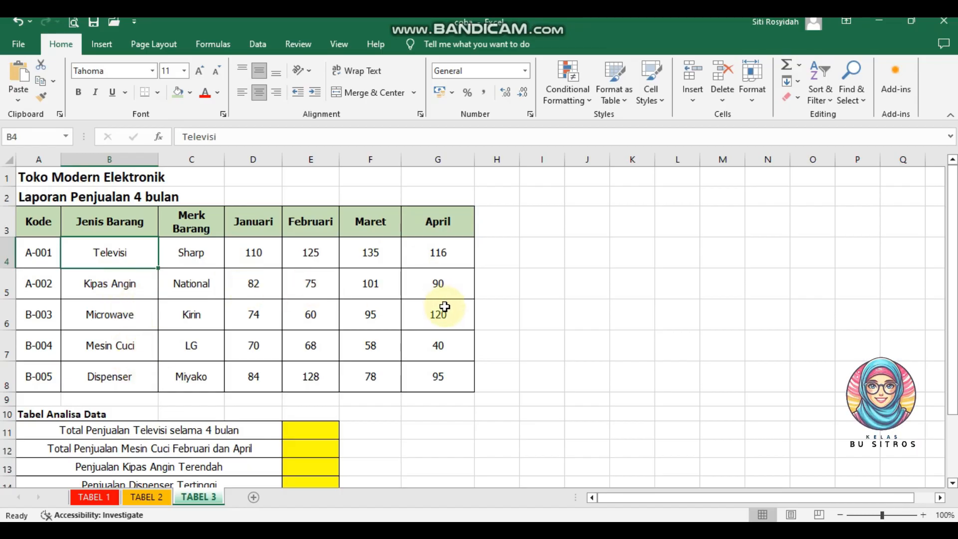
Step: Read the six questions in the Tabel Analisa Data, from total Televisi sales to average Kipas Angin sales
{"action": "scroll", "coordinate": [438, 306], "scroll_direction": "down", "scroll_amount": 3}
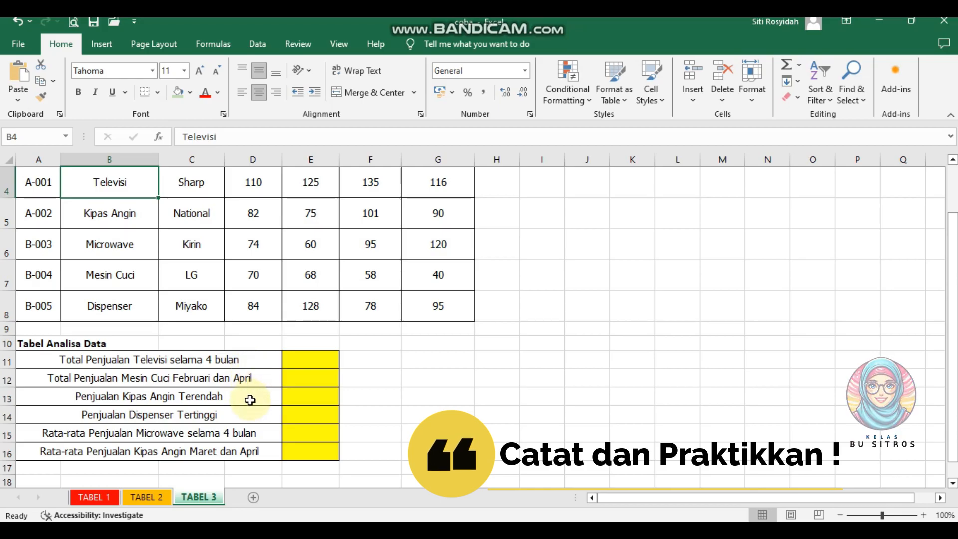
{"action": "left_click", "coordinate": [260, 361]}
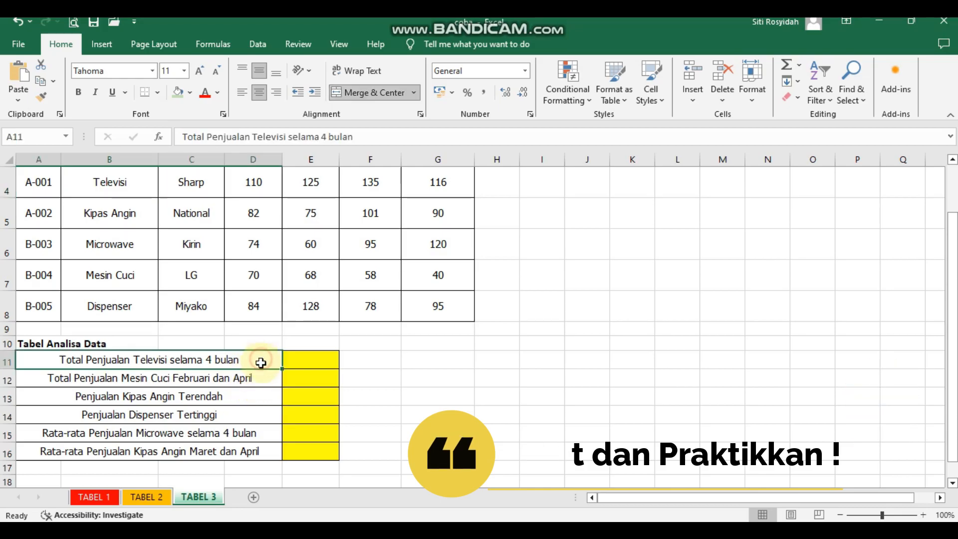
{"action": "left_click", "coordinate": [262, 375]}
{"action": "left_click", "coordinate": [266, 401]}
{"action": "left_click", "coordinate": [267, 414]}
{"action": "left_click", "coordinate": [267, 432]}
{"action": "left_click", "coordinate": [268, 451]}
{"action": "left_click_drag", "start_coordinate": [265, 360], "coordinate": [260, 451]}
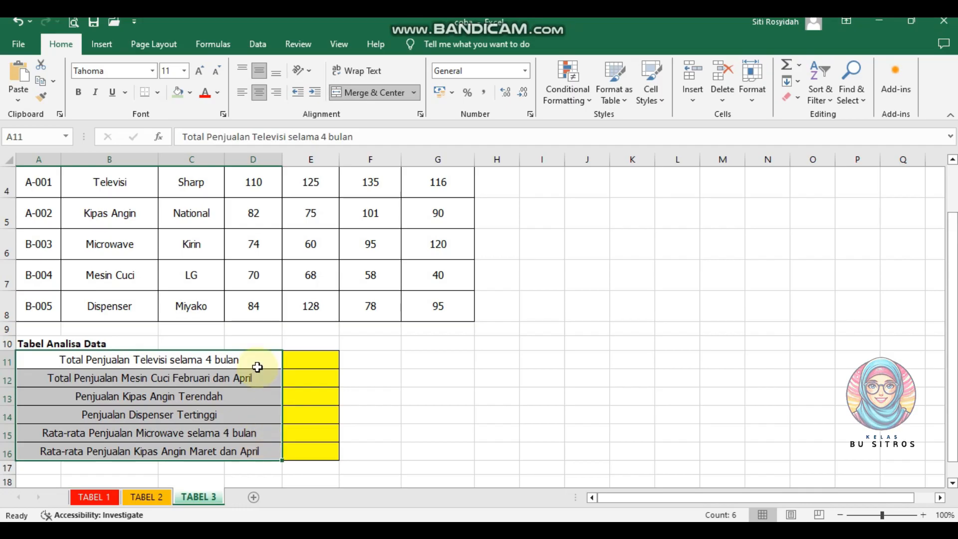
{"action": "left_click", "coordinate": [260, 359]}
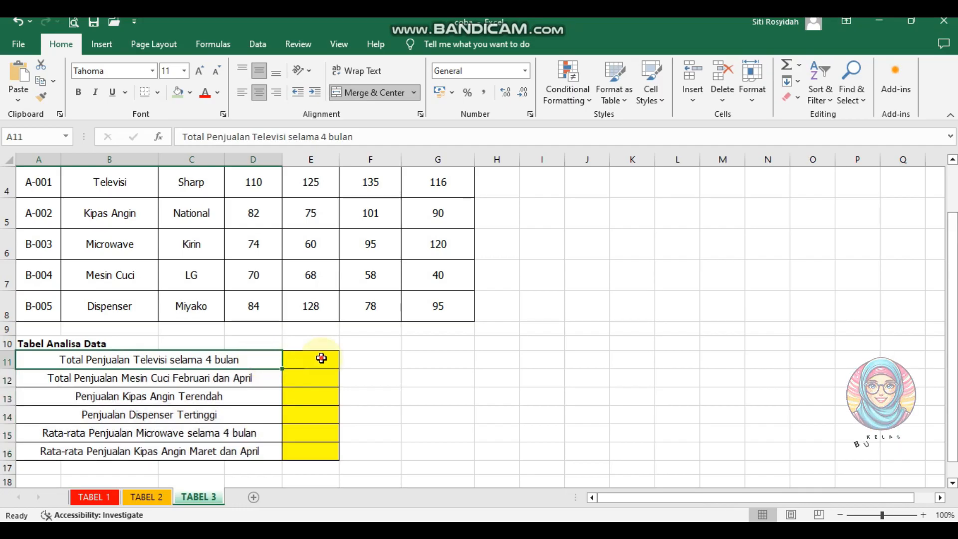
Step: Review the yellow answer cells E11:E16 and the Televisi monthly sales in D4:G4
{"action": "left_click", "coordinate": [321, 359]}
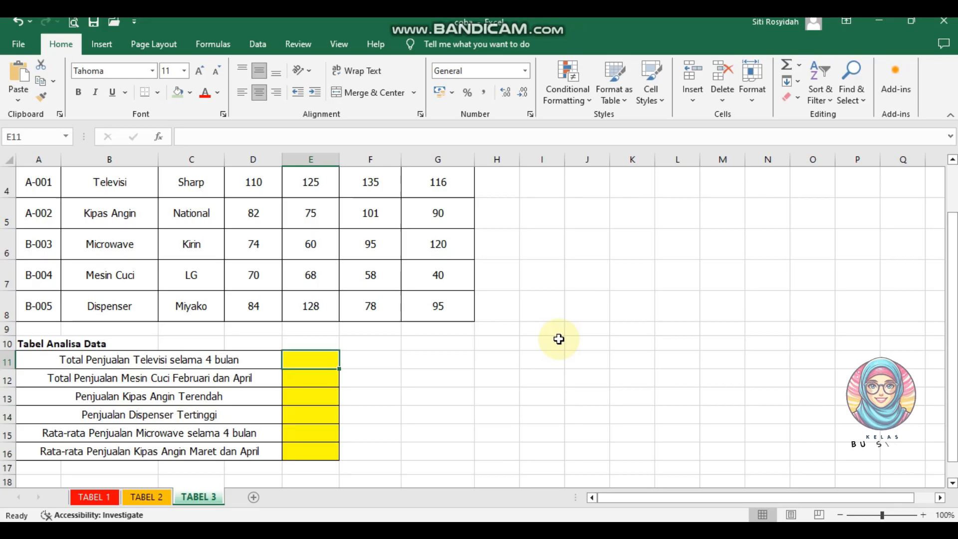
{"action": "left_click", "coordinate": [443, 378]}
{"action": "left_click", "coordinate": [317, 363]}
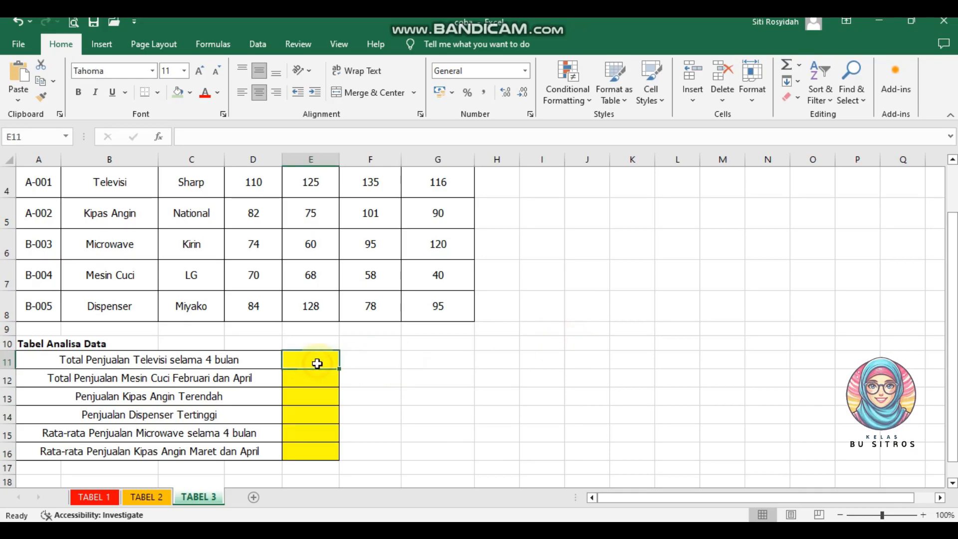
{"action": "left_click_drag", "start_coordinate": [317, 360], "coordinate": [313, 454]}
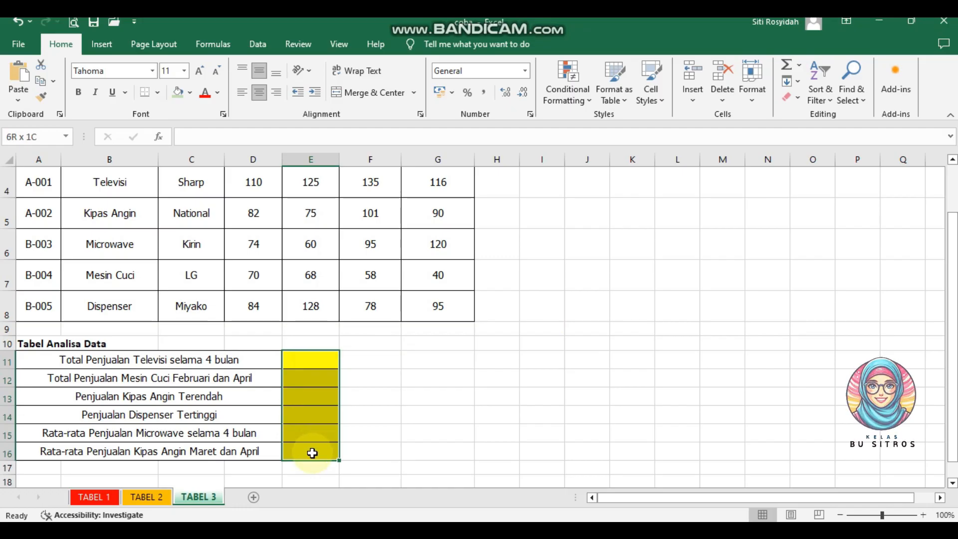
{"action": "left_click", "coordinate": [318, 359]}
{"action": "left_click", "coordinate": [320, 382]}
{"action": "left_click", "coordinate": [318, 397]}
{"action": "left_click", "coordinate": [318, 417]}
{"action": "left_click", "coordinate": [318, 433]}
{"action": "left_click", "coordinate": [320, 451]}
{"action": "left_click", "coordinate": [319, 358]}
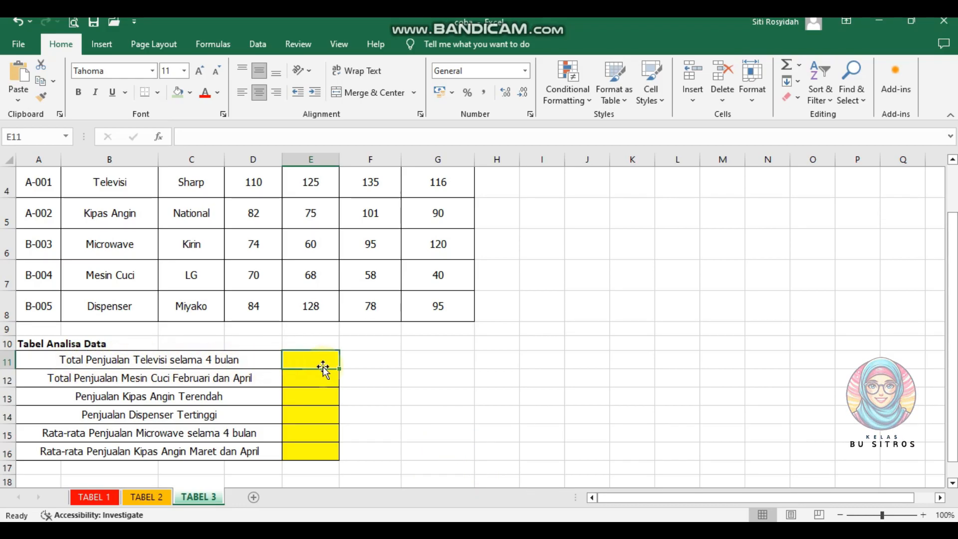
{"action": "scroll", "coordinate": [332, 363], "scroll_direction": "up", "scroll_amount": 1}
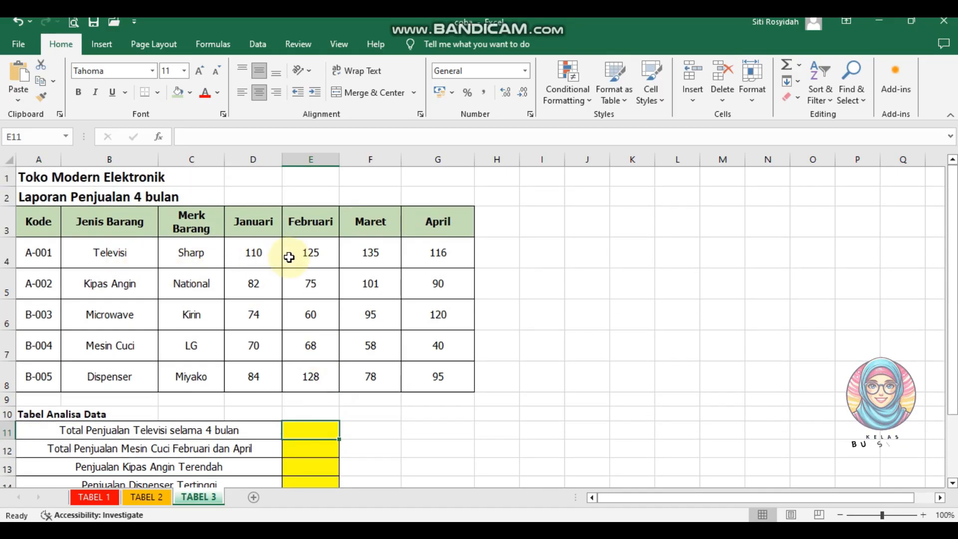
{"action": "left_click_drag", "start_coordinate": [259, 255], "coordinate": [428, 257]}
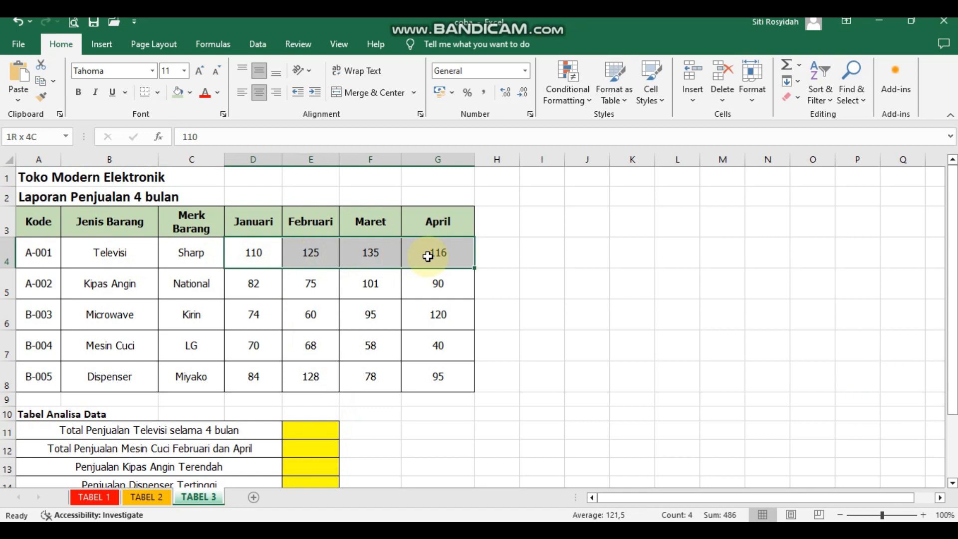
Step: Begin a SUM formula in E11 for total Televisi sales, with the Januari value D4 as its first argument
{"action": "left_click", "coordinate": [316, 429]}
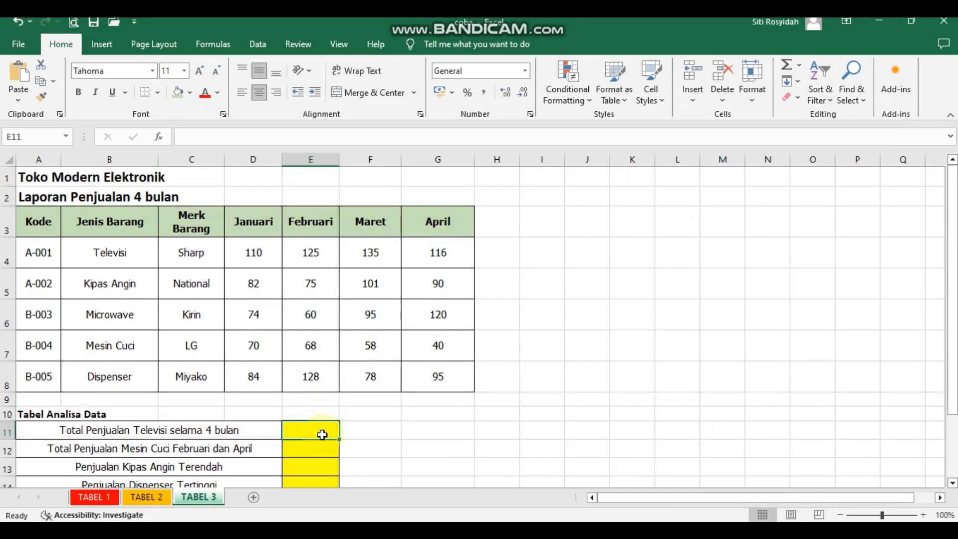
{"action": "scroll", "coordinate": [287, 434], "scroll_direction": "down", "scroll_amount": 2}
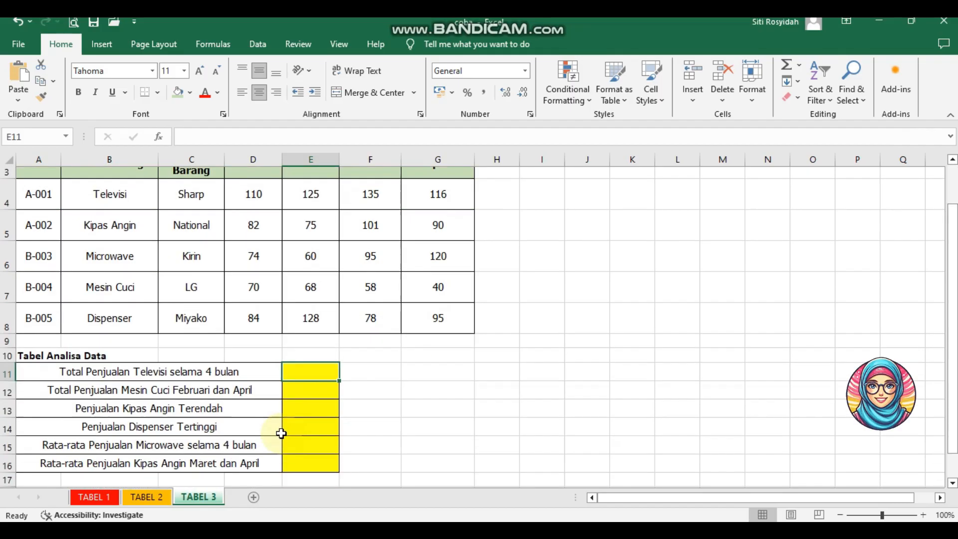
{"action": "scroll", "coordinate": [282, 434], "scroll_direction": "down", "scroll_amount": 1}
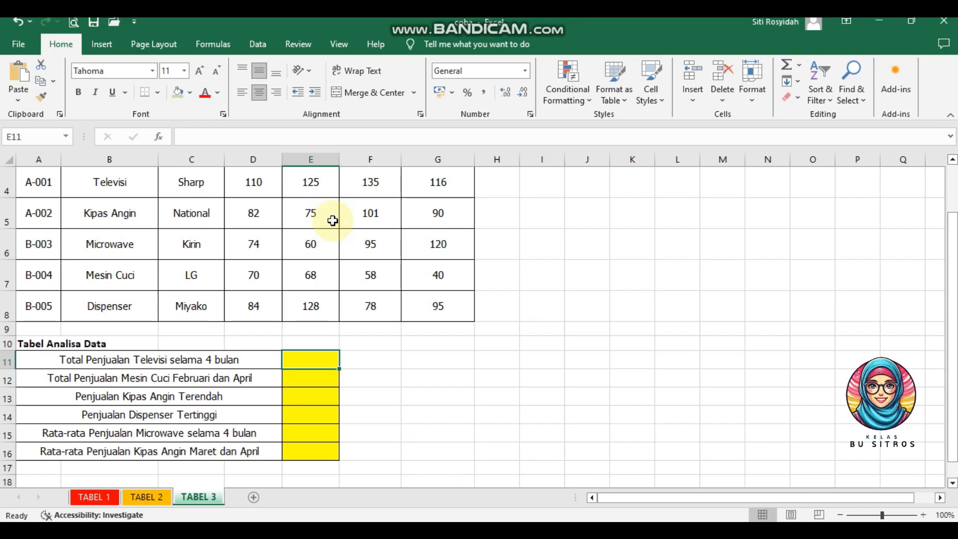
{"action": "type", "text": "="}
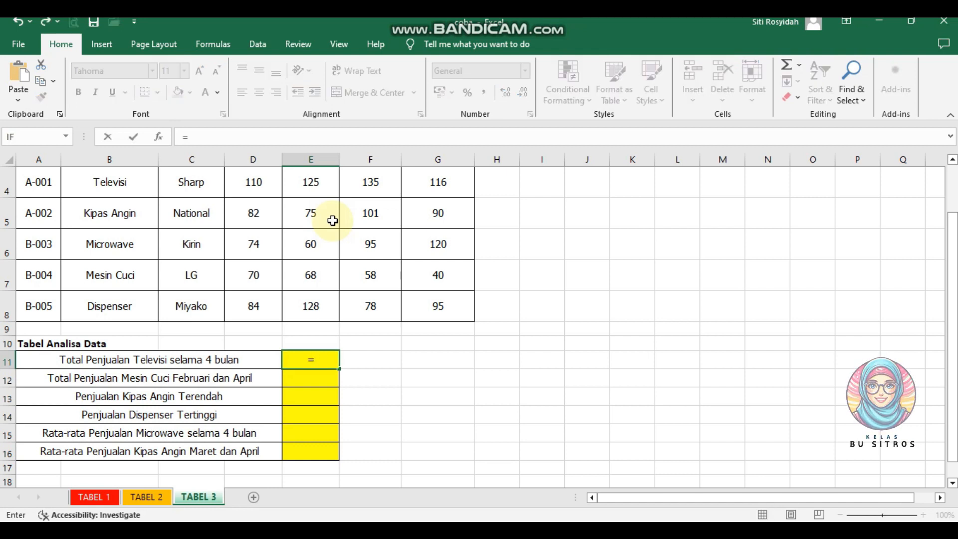
{"action": "type", "text": "SUM"}
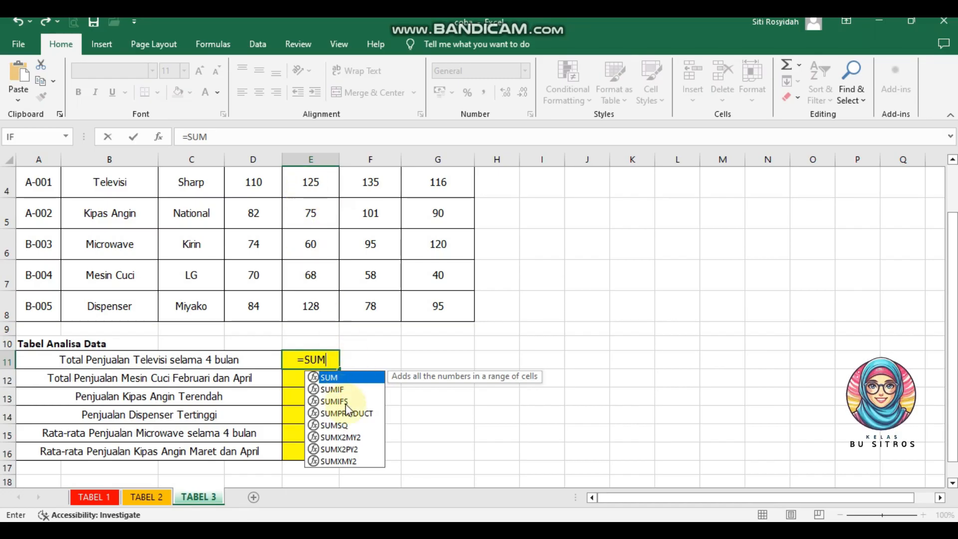
{"action": "double_click", "coordinate": [340, 379]}
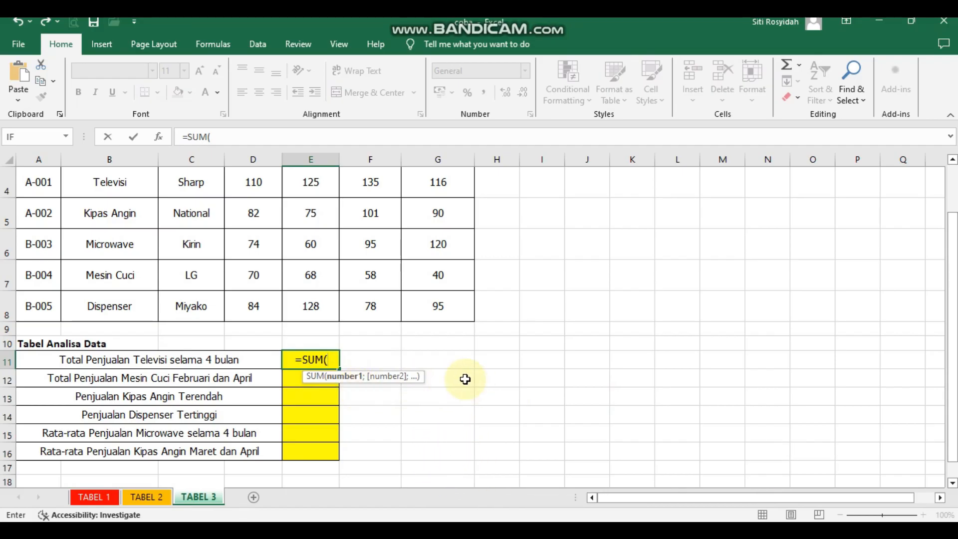
{"action": "scroll", "coordinate": [465, 379], "scroll_direction": "up", "scroll_amount": 1}
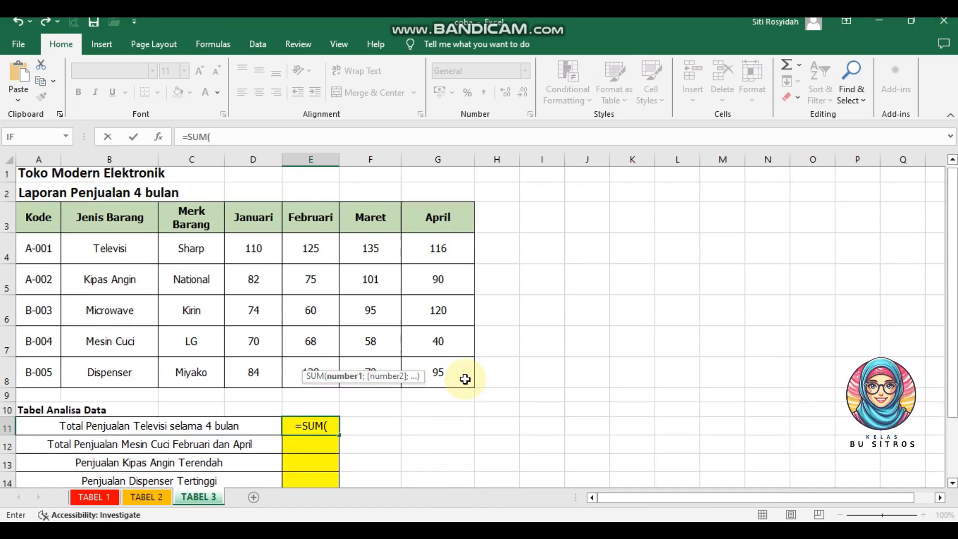
{"action": "left_click", "coordinate": [255, 259]}
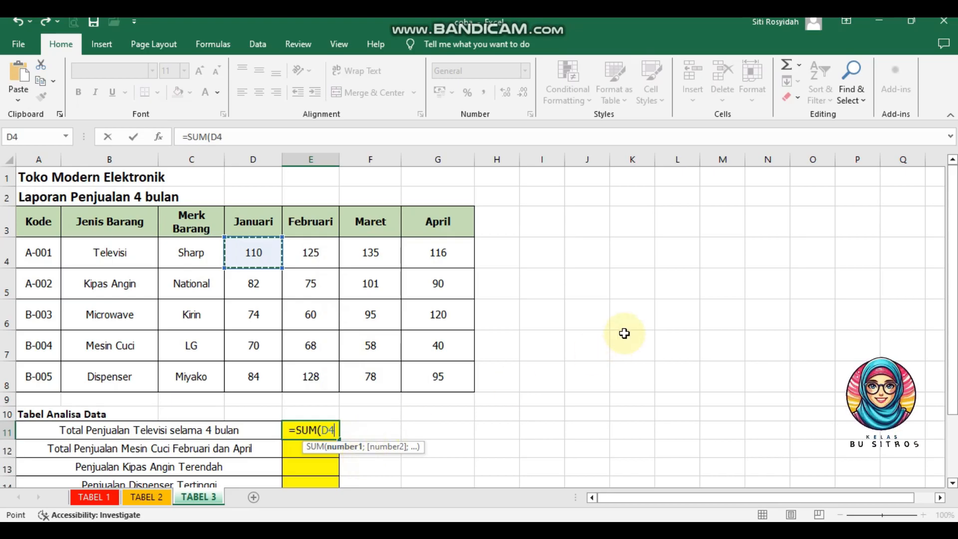
Step: Add the Februari, Maret and April cells as separate arguments and enter =SUM(D4;E4;F4;G4) in E11
{"action": "type", "text": ";"}
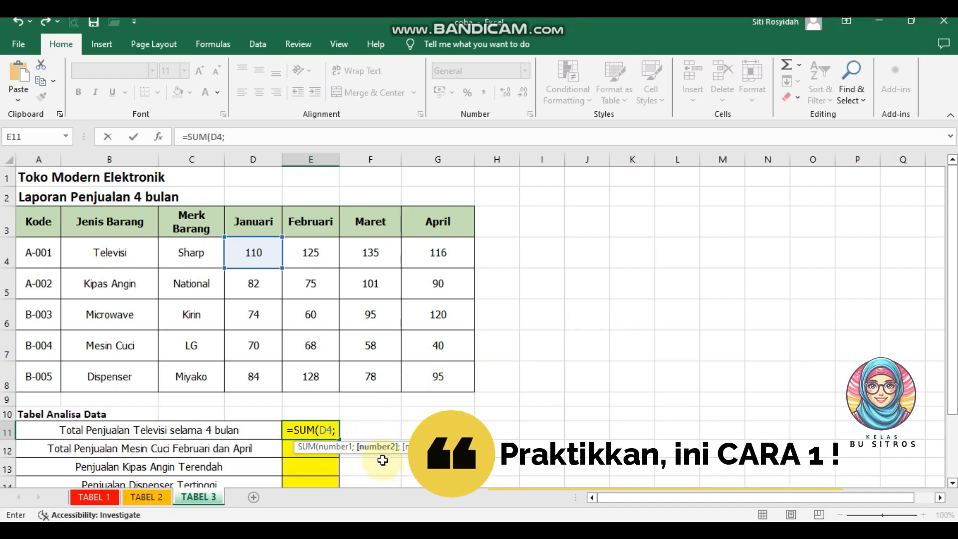
{"action": "left_click", "coordinate": [322, 252]}
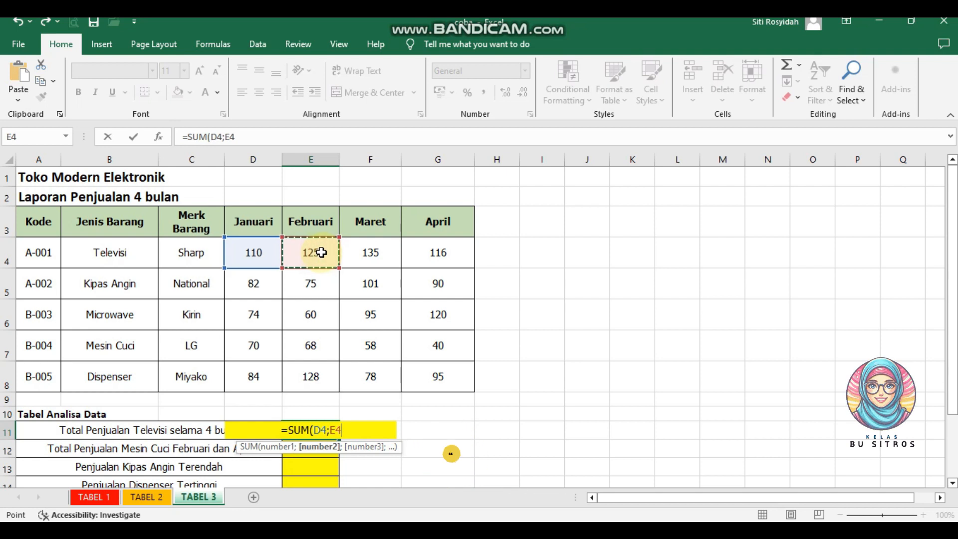
{"action": "type", "text": ";"}
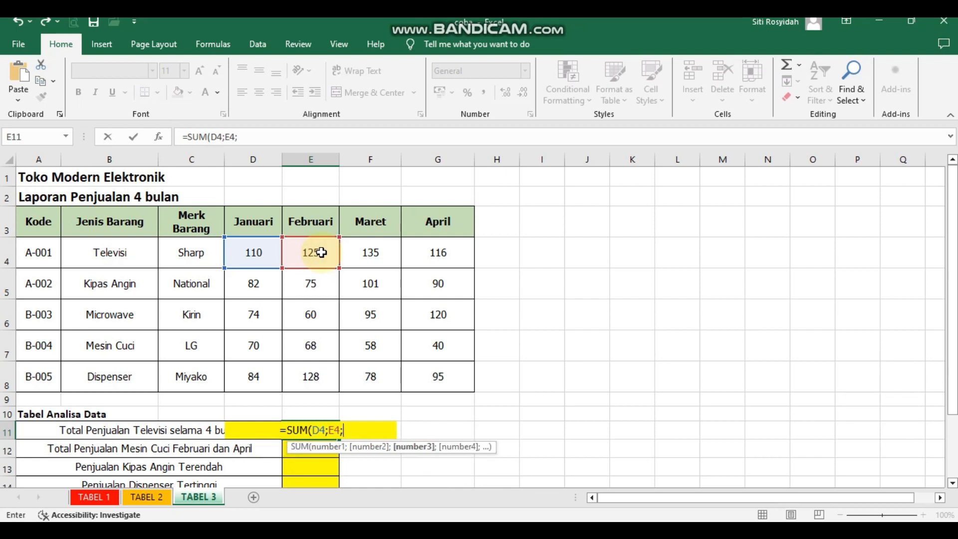
{"action": "left_click", "coordinate": [384, 256]}
{"action": "type", "text": ";"}
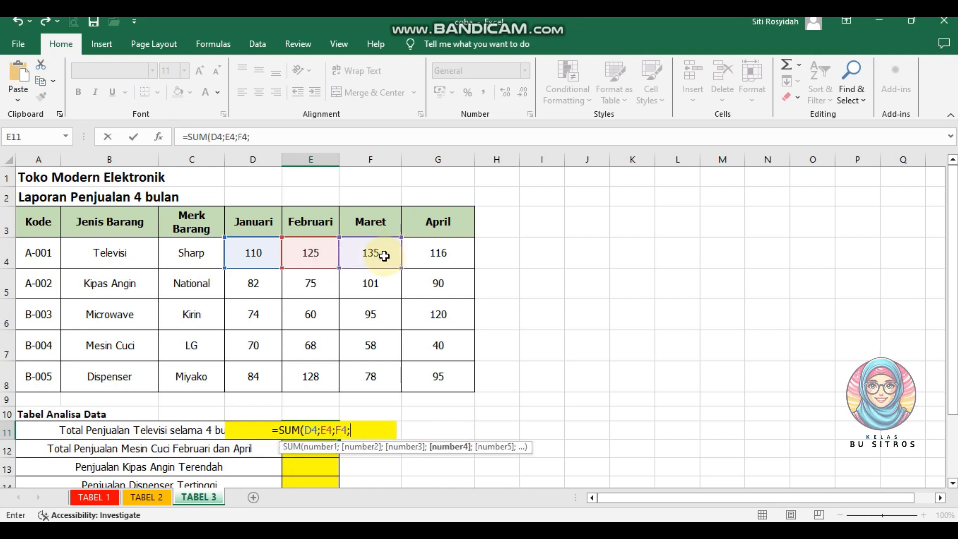
{"action": "left_click", "coordinate": [437, 259]}
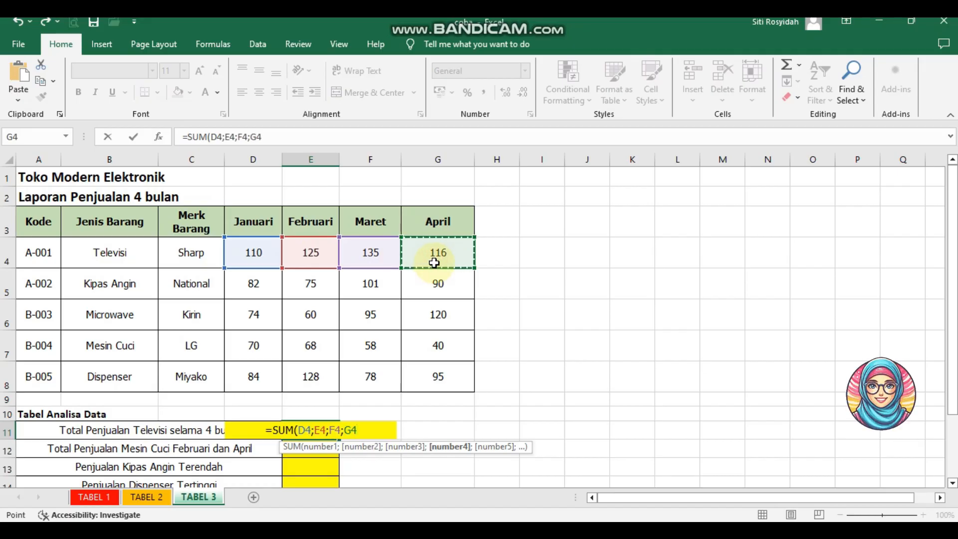
{"action": "type", "text": ")"}
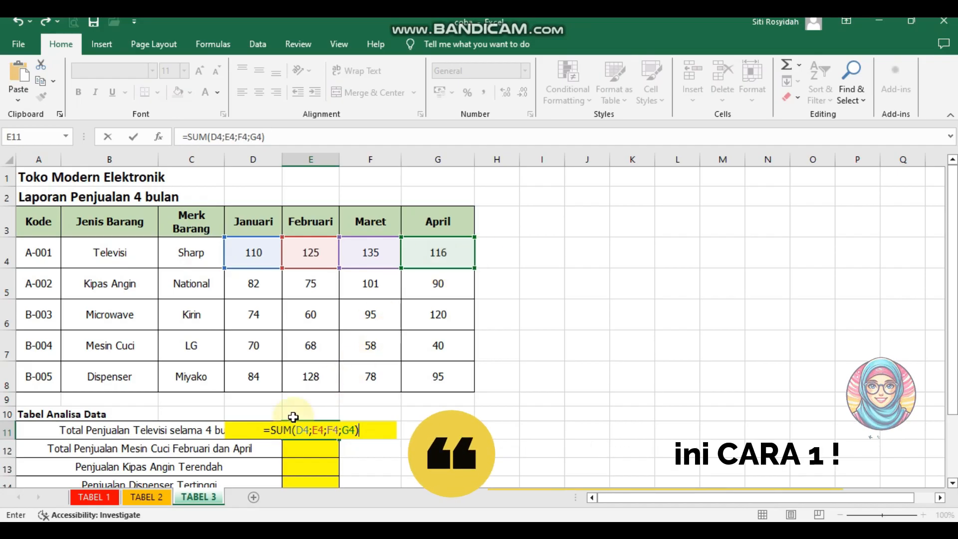
{"action": "left_click_drag", "start_coordinate": [260, 428], "coordinate": [371, 426]}
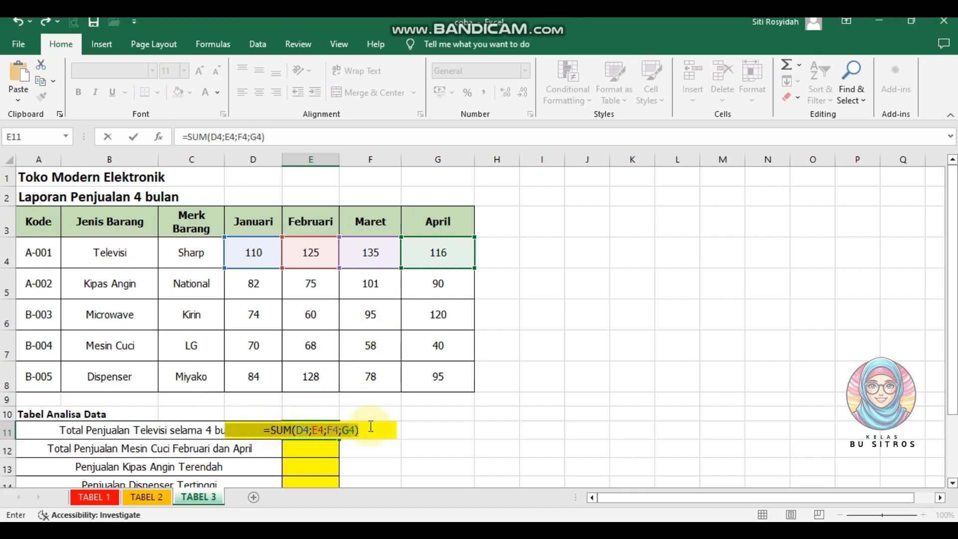
{"action": "left_click", "coordinate": [380, 430]}
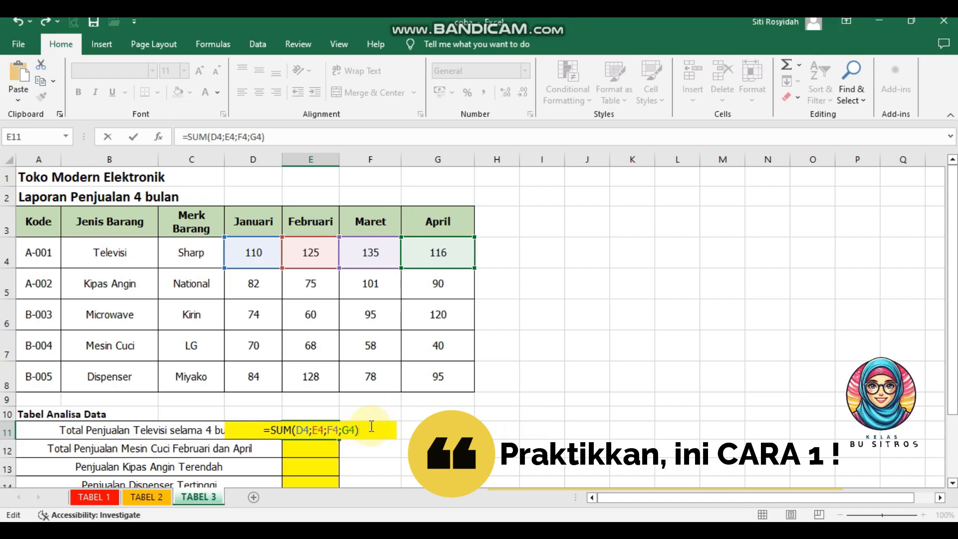
{"action": "key", "text": "Return"}
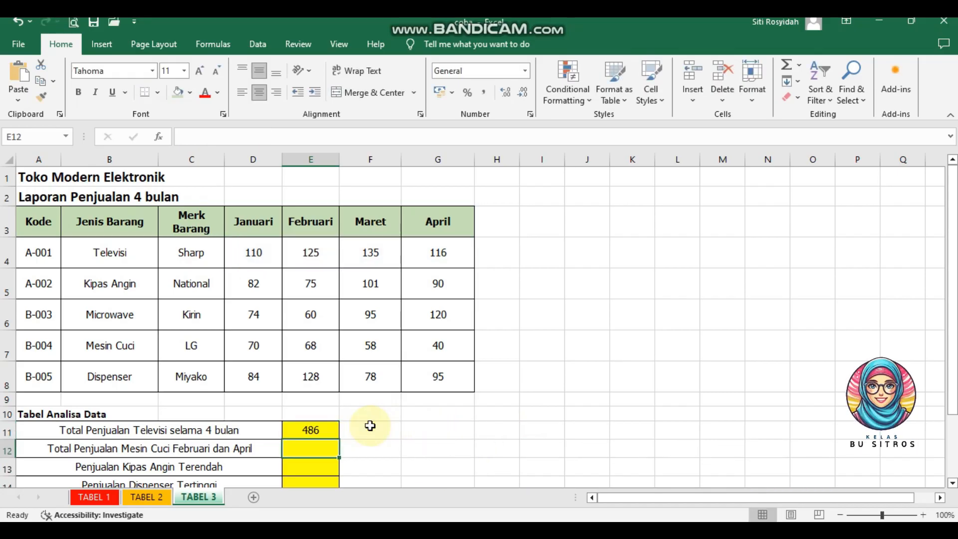
Step: Total the Mesin Cuci sales for Februari and April in E12 with =SUM(E7;G7)
{"action": "scroll", "coordinate": [352, 426], "scroll_direction": "down", "scroll_amount": 1}
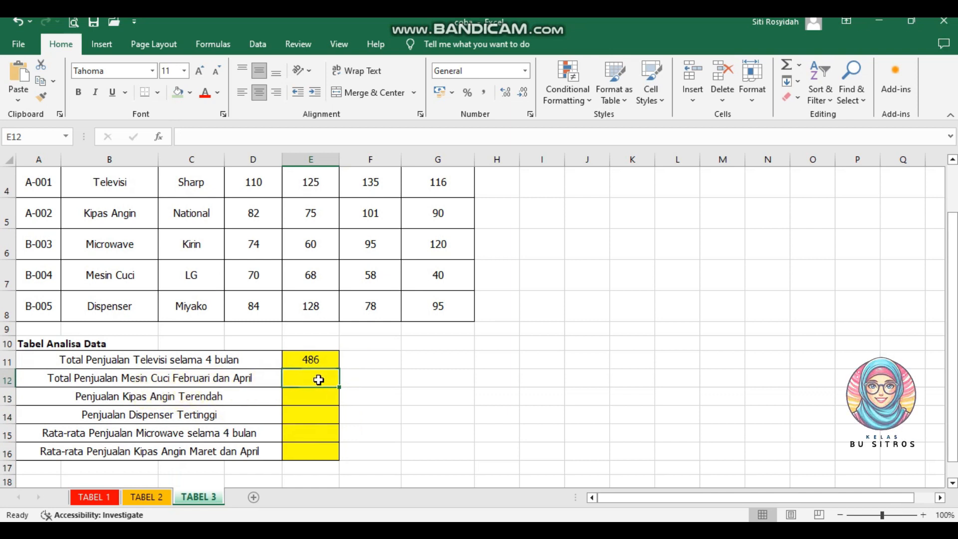
{"action": "type", "text": "=SUM"}
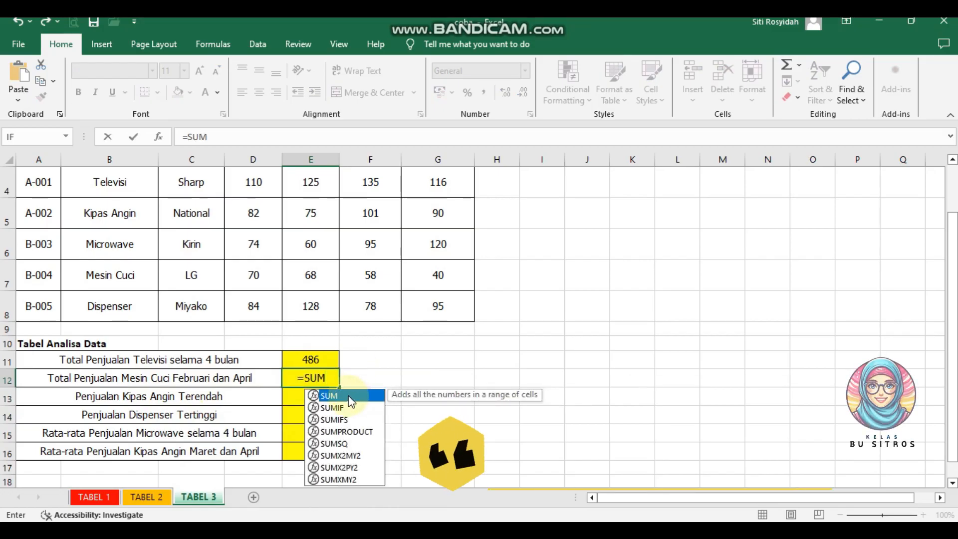
{"action": "double_click", "coordinate": [351, 397]}
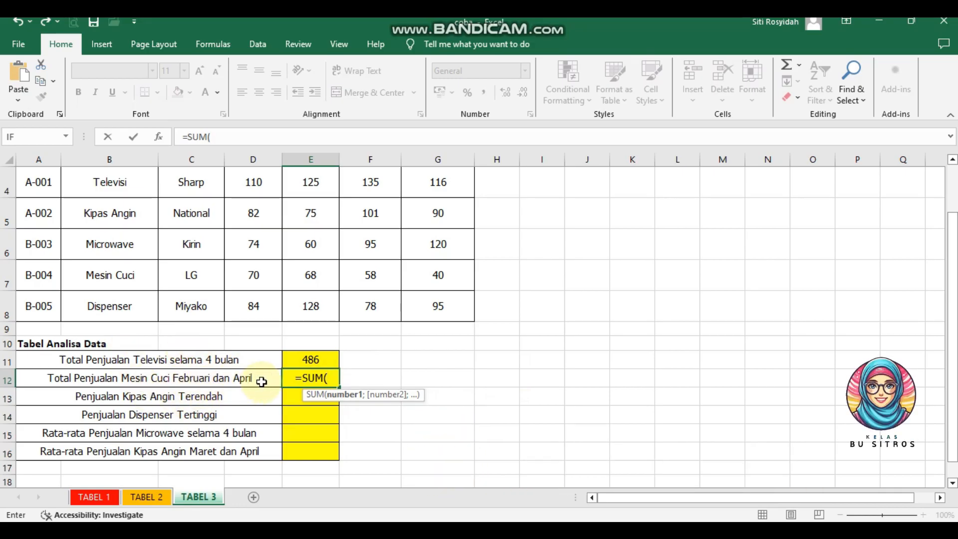
{"action": "scroll", "coordinate": [251, 325], "scroll_direction": "up", "scroll_amount": 1}
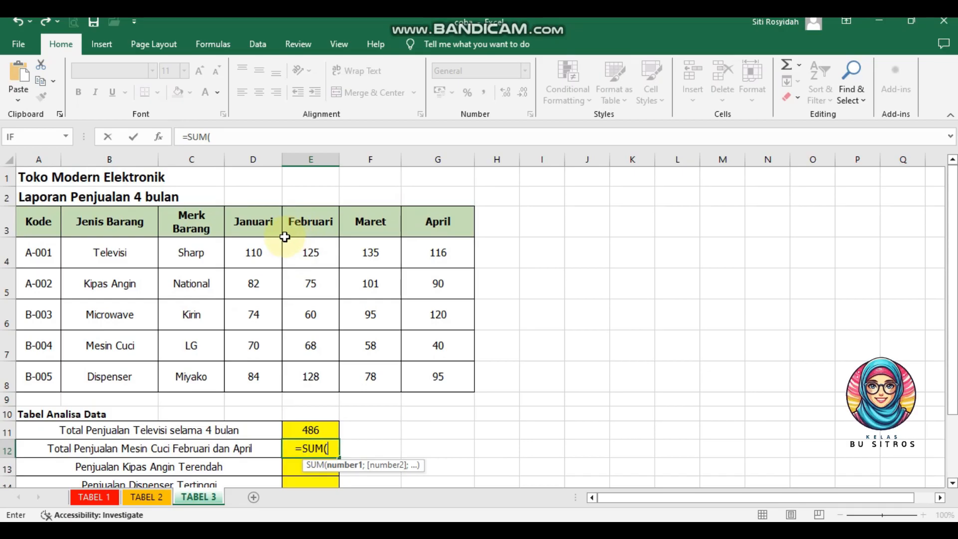
{"action": "left_click", "coordinate": [320, 354]}
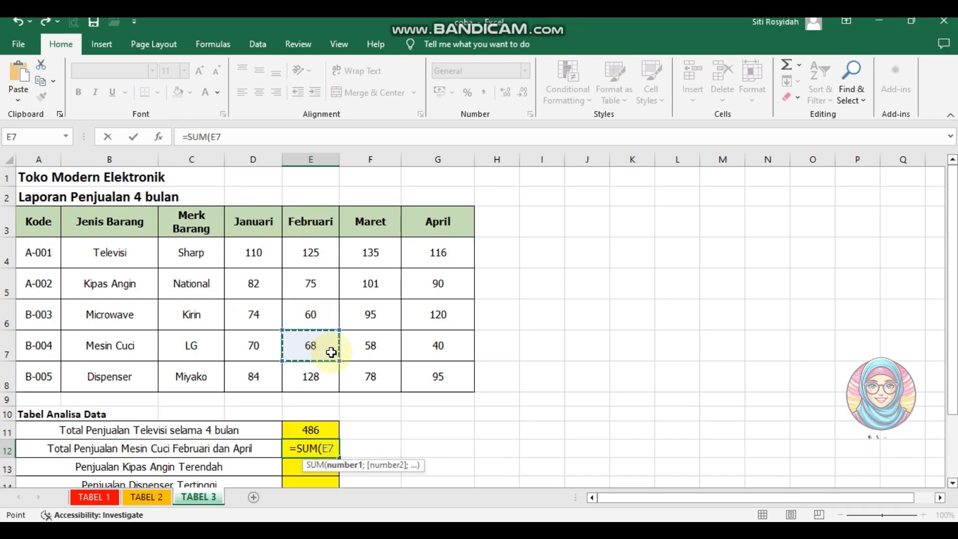
{"action": "type", "text": ";"}
{"action": "left_click", "coordinate": [439, 344]}
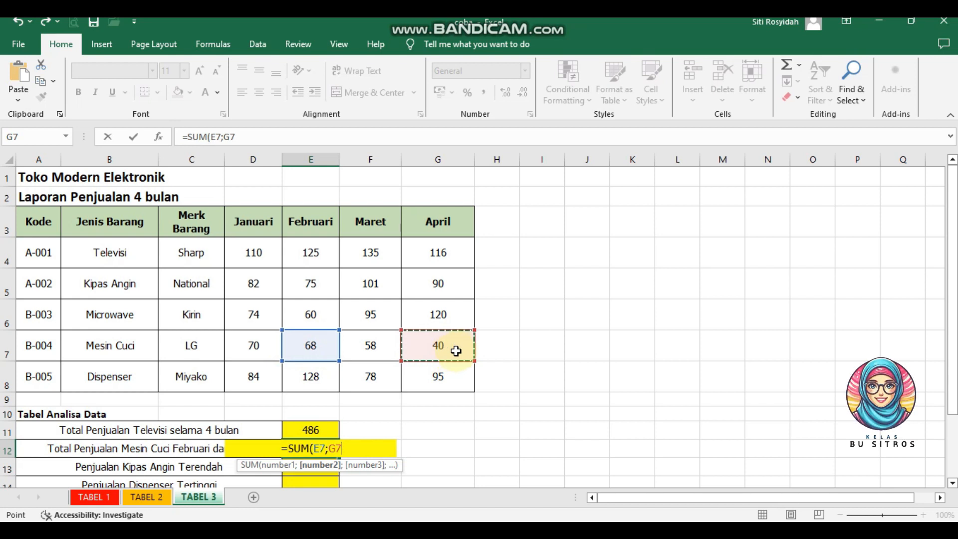
{"action": "type", "text": ")"}
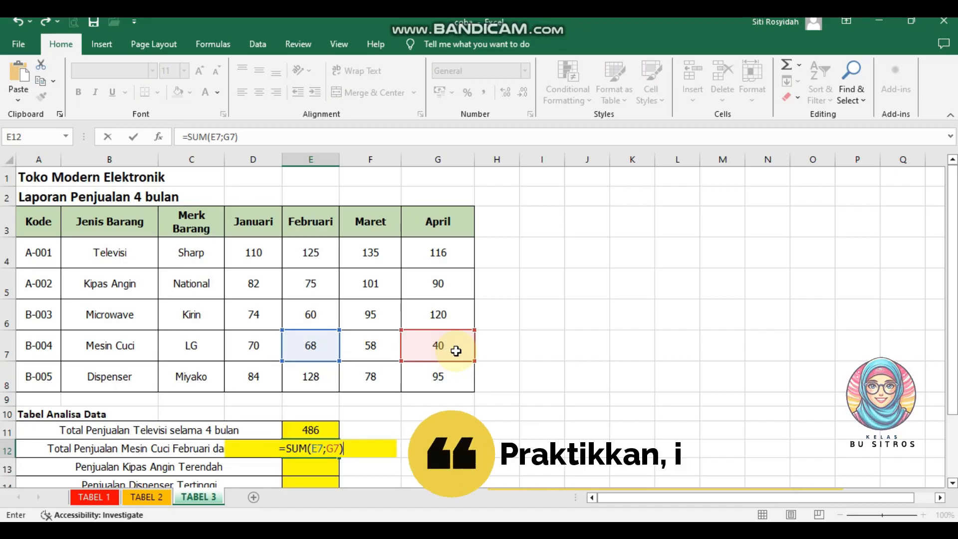
{"action": "key", "text": "Return"}
Step: Find the lowest Kipas Angin sales in E13 with =MIN(D5;E5;F5;G5)
{"action": "scroll", "coordinate": [459, 345], "scroll_direction": "down", "scroll_amount": 1}
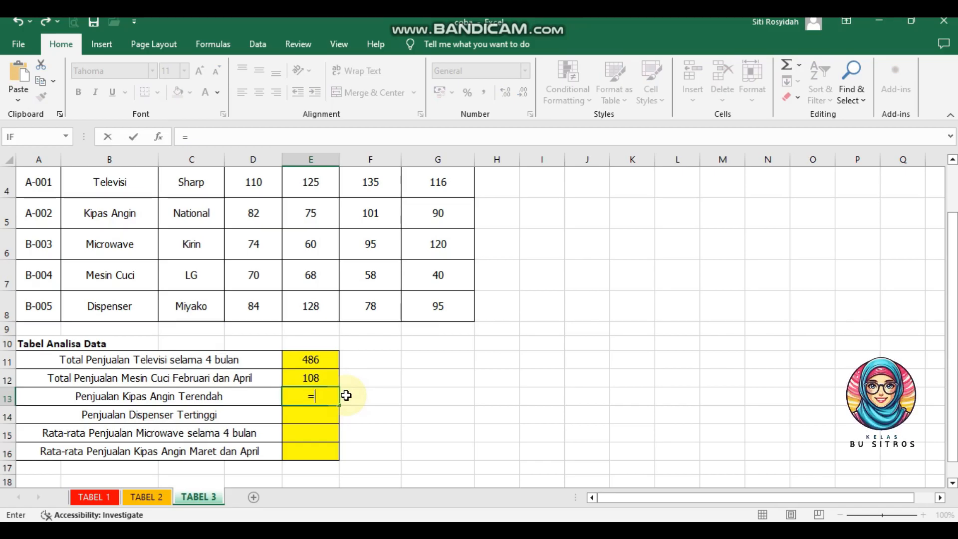
{"action": "type", "text": "MIN"}
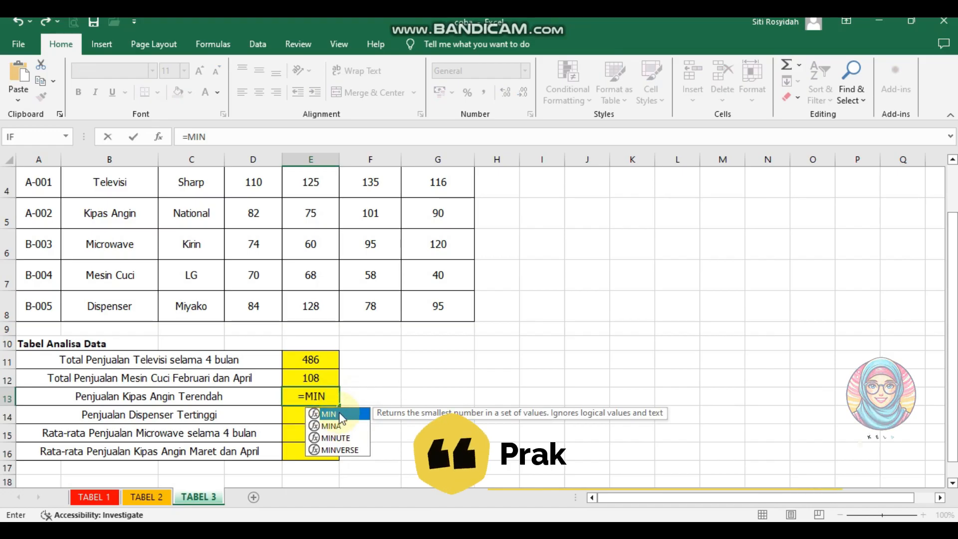
{"action": "double_click", "coordinate": [342, 415]}
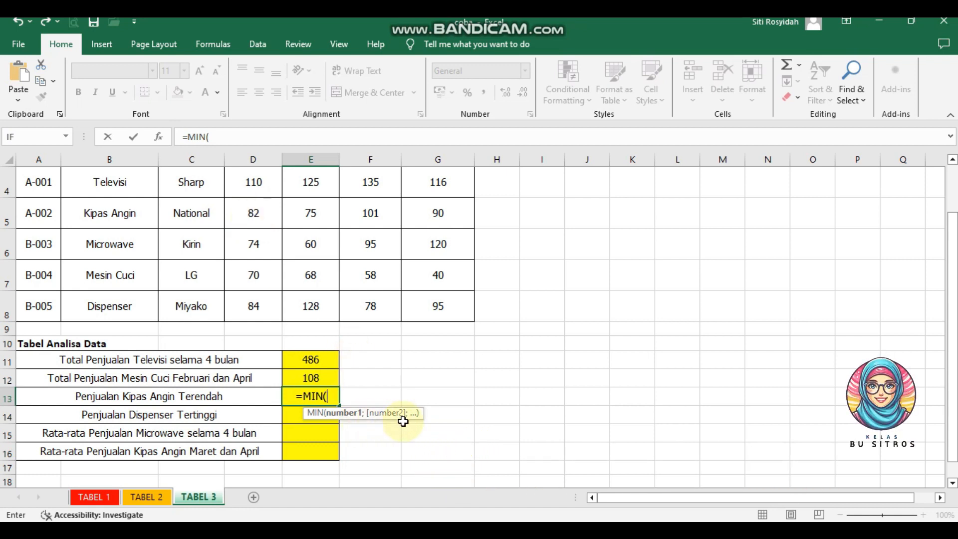
{"action": "left_click", "coordinate": [265, 219]}
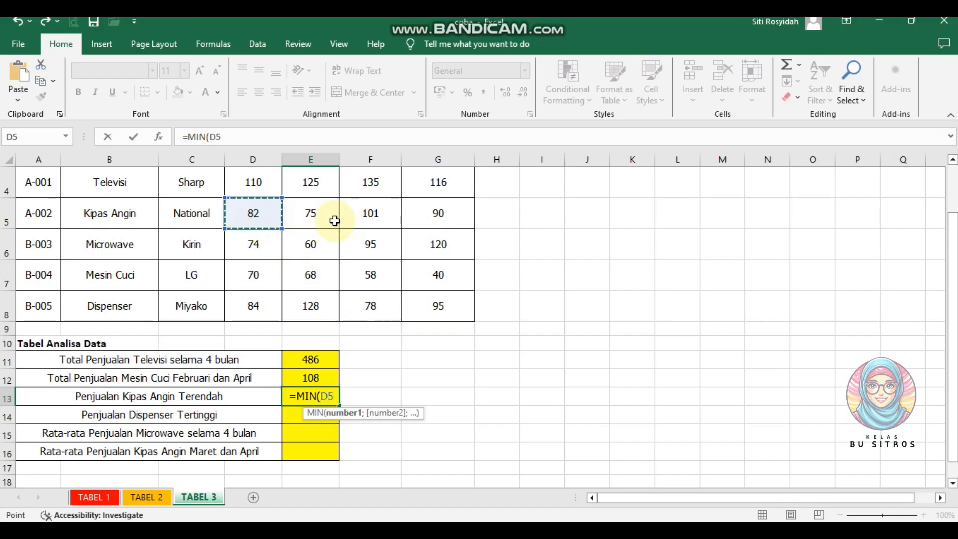
{"action": "type", "text": ";"}
{"action": "left_click", "coordinate": [314, 213]}
{"action": "type", "text": ";"}
{"action": "left_click", "coordinate": [362, 214]}
{"action": "type", "text": ";"}
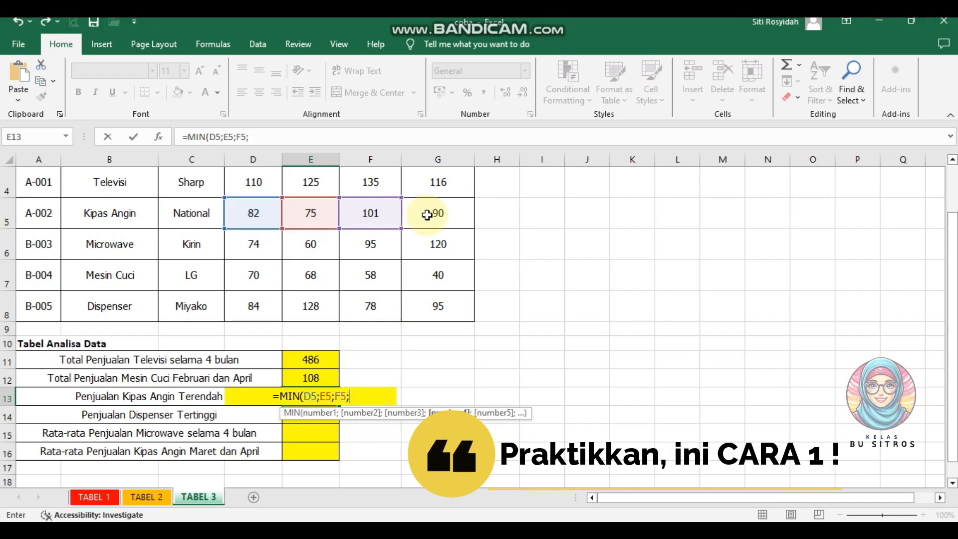
{"action": "left_click", "coordinate": [427, 215]}
{"action": "type", "text": ")"}
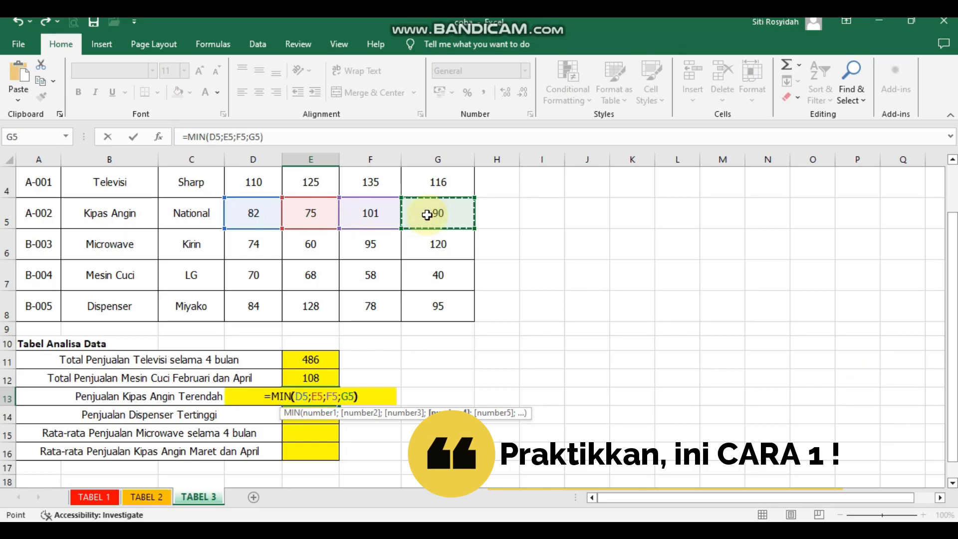
{"action": "key", "text": "ctrl+Return"}
{"action": "key", "text": "Return"}
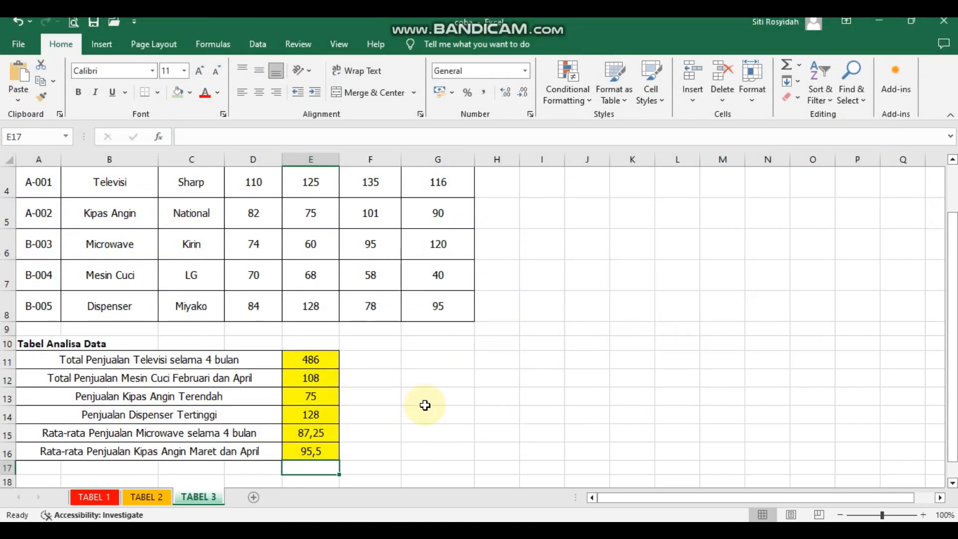
{"action": "left_click", "coordinate": [506, 408]}
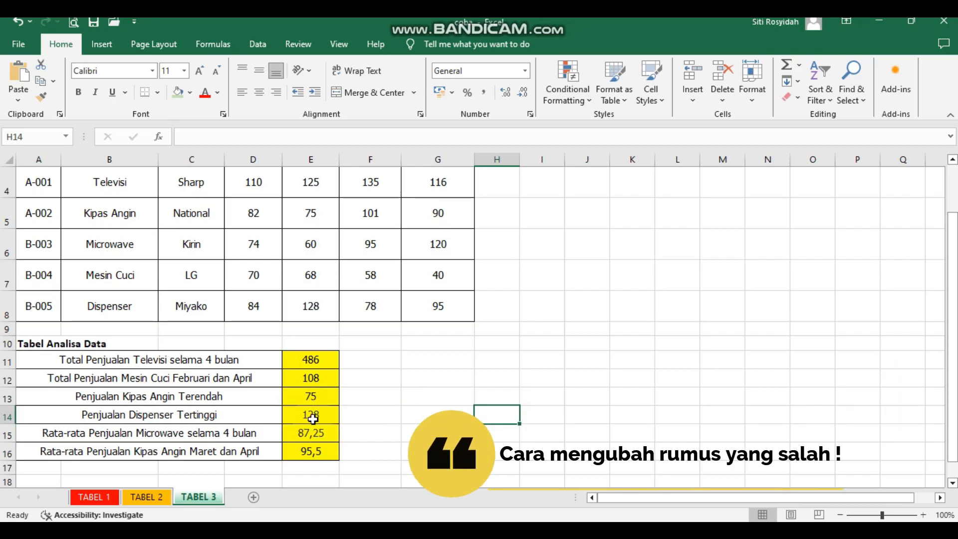
{"action": "scroll", "coordinate": [312, 417], "scroll_direction": "down", "scroll_amount": 1}
{"action": "scroll", "coordinate": [314, 321], "scroll_direction": "up", "scroll_amount": 1}
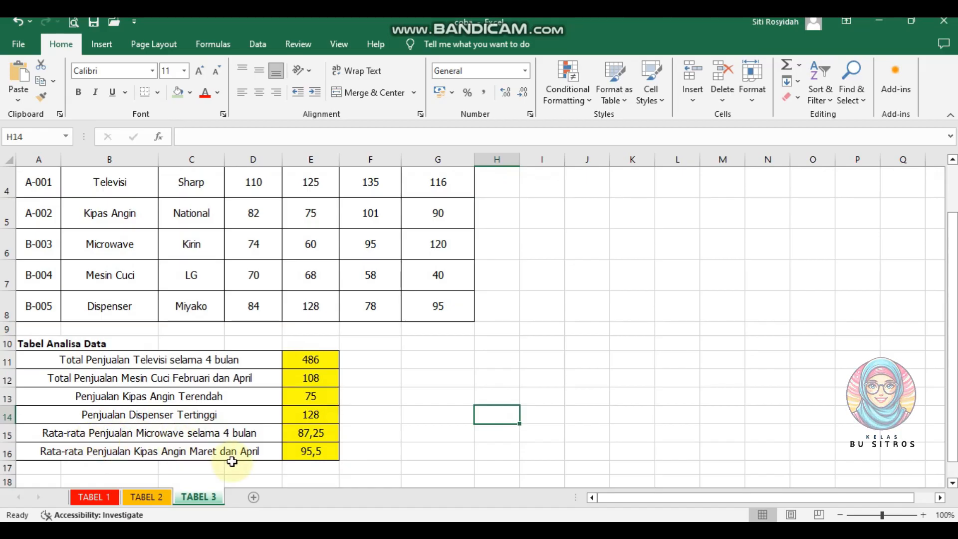
Step: Reopen the average formula in E16, delete its ending, retype it and enter =AVERAGE(F5;G5)
{"action": "left_click", "coordinate": [330, 453]}
{"action": "double_click", "coordinate": [330, 453]}
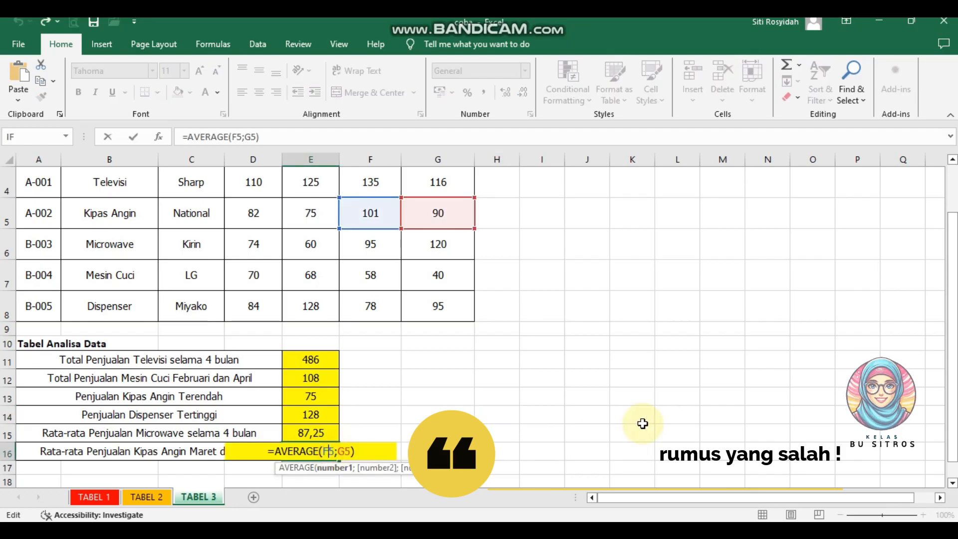
{"action": "left_click", "coordinate": [368, 453]}
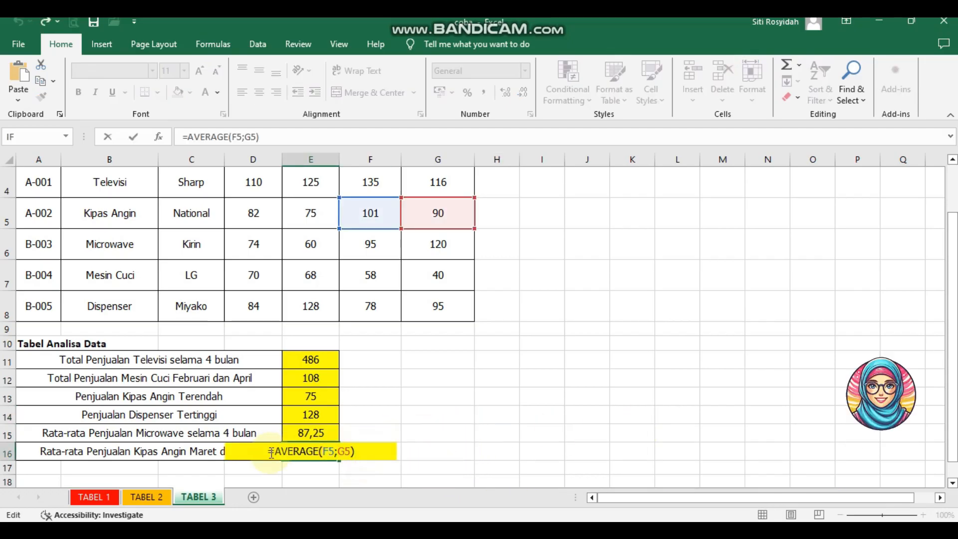
{"action": "left_click_drag", "start_coordinate": [270, 453], "coordinate": [363, 449]}
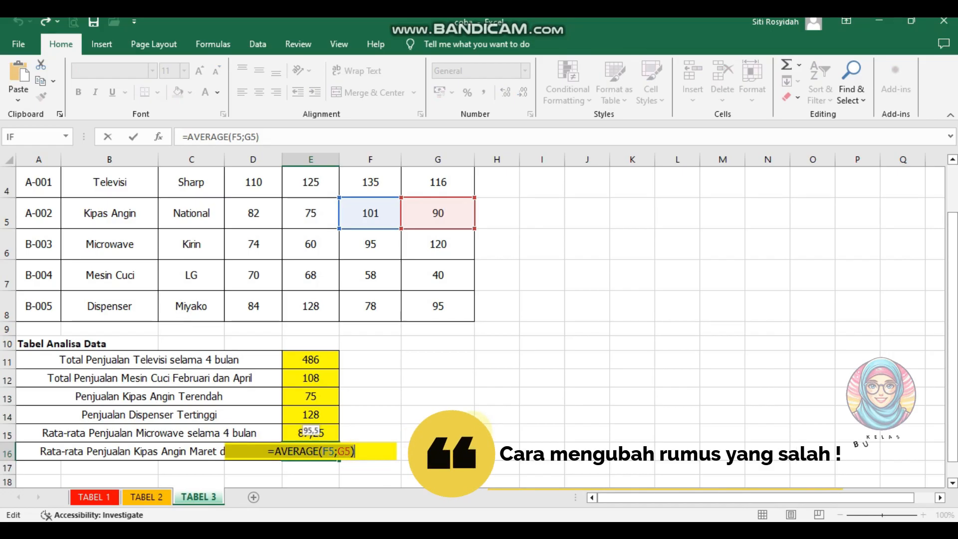
{"action": "left_click", "coordinate": [365, 453]}
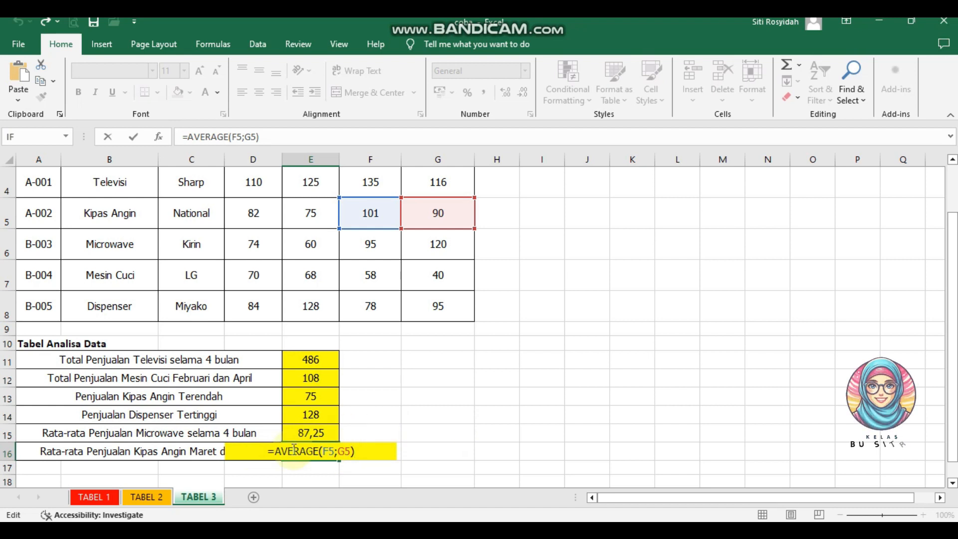
{"action": "key", "text": "BackSpace"}
{"action": "key", "text": "BackSpace"}
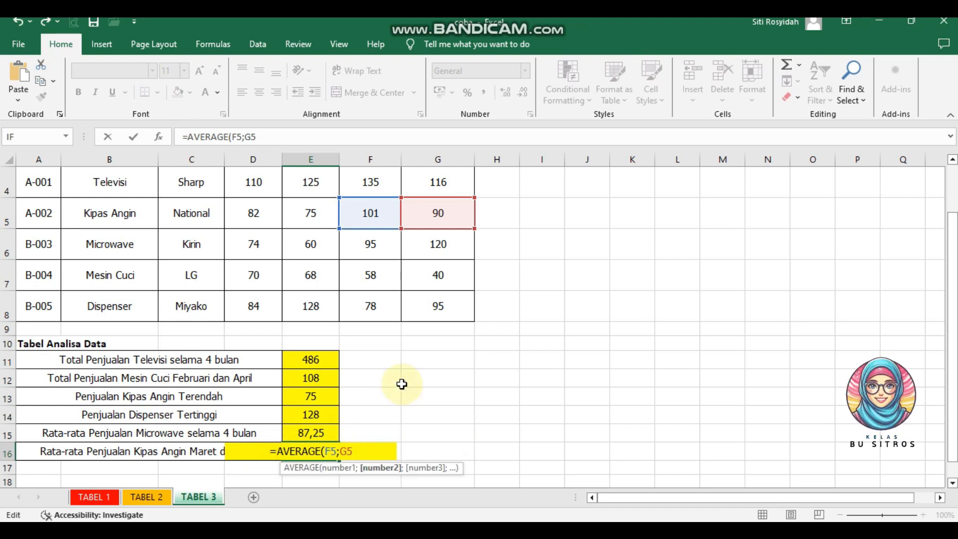
{"action": "type", "text": "5)"}
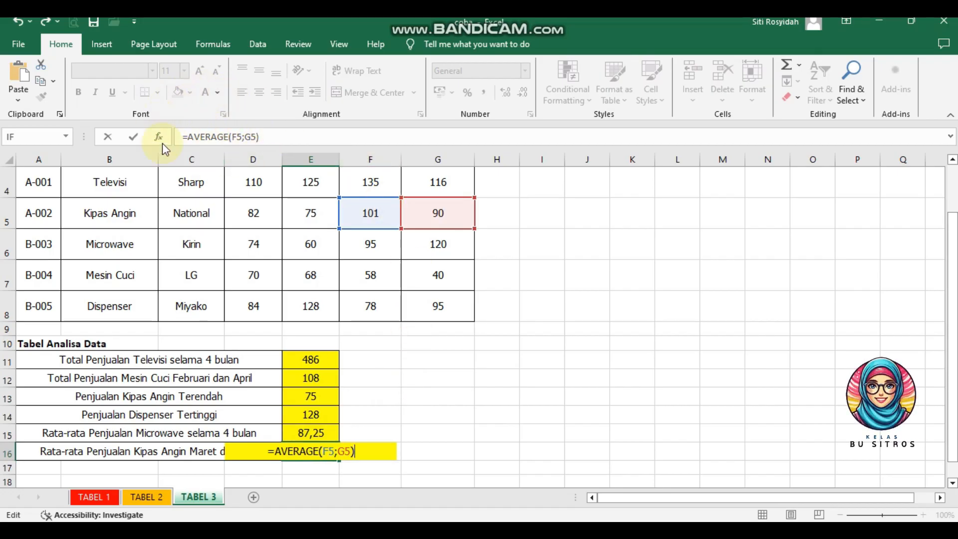
{"action": "key", "text": "Return"}
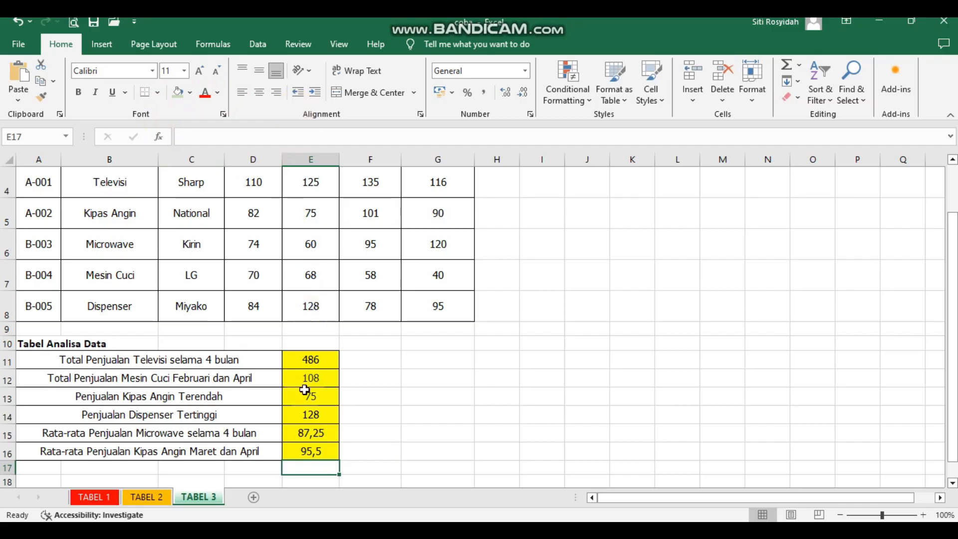
Step: Clear all the formulas from the yellow result cells E11:E16
{"action": "left_click", "coordinate": [320, 454]}
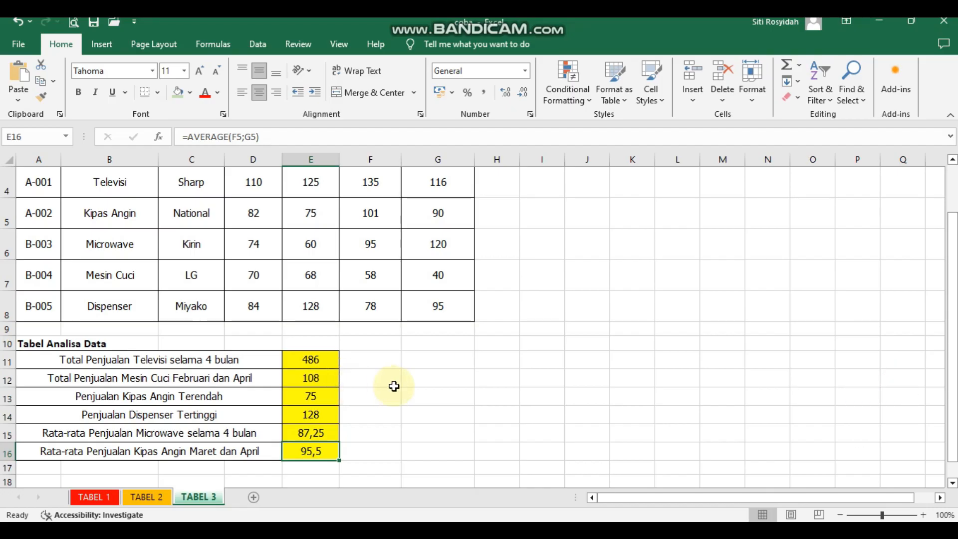
{"action": "left_click", "coordinate": [322, 360]}
{"action": "left_click_drag", "start_coordinate": [326, 361], "coordinate": [315, 452]}
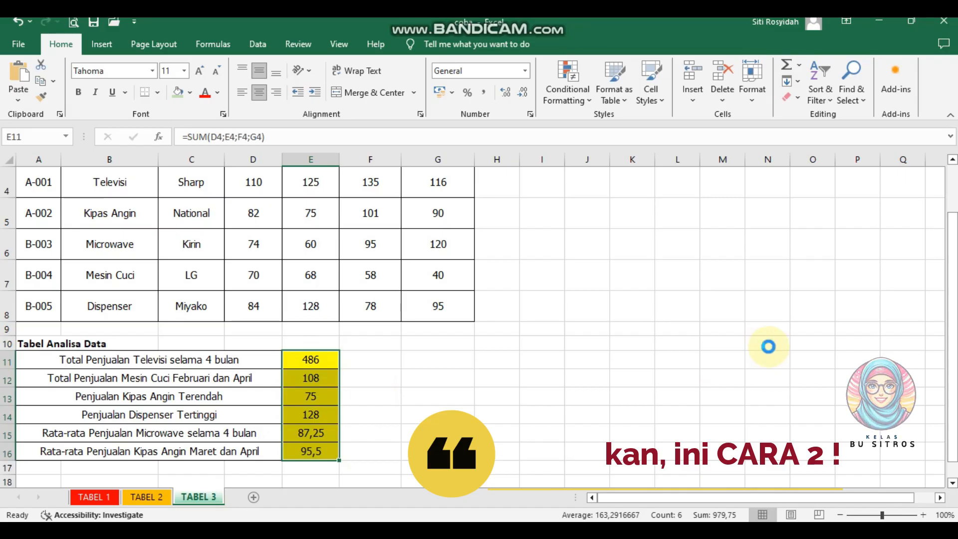
{"action": "key", "text": "Delete"}
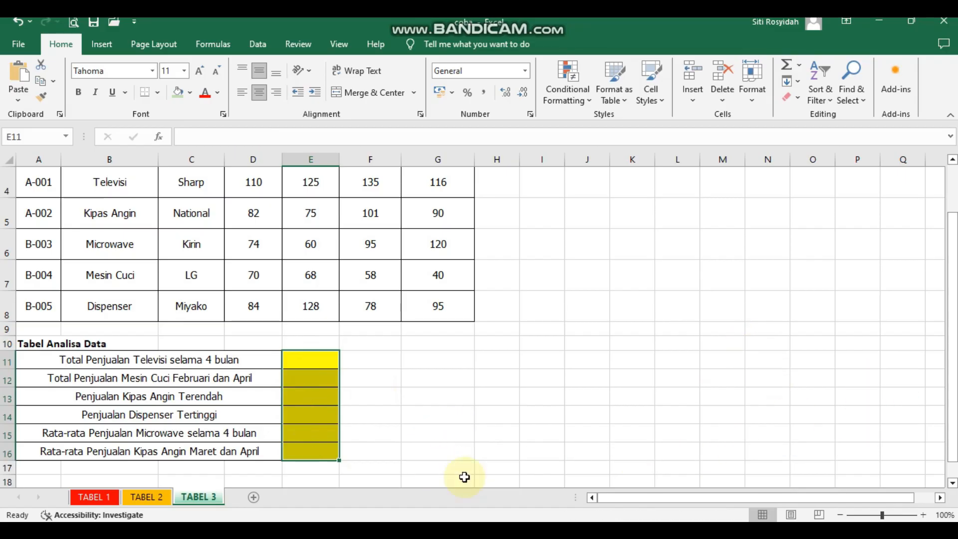
Step: Begin a SUM formula in E11 for the four-month Televisi sales total
{"action": "left_click", "coordinate": [309, 363]}
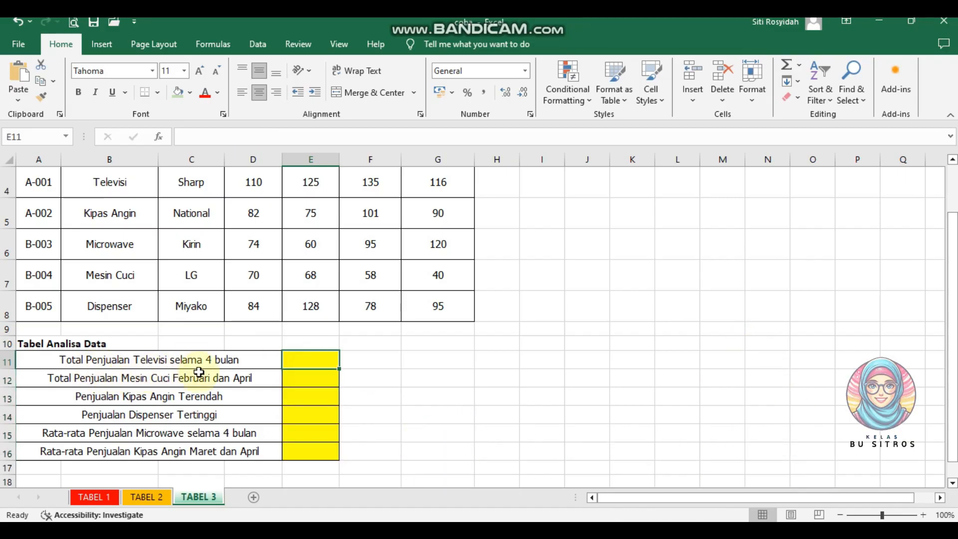
{"action": "type", "text": "=SUM"}
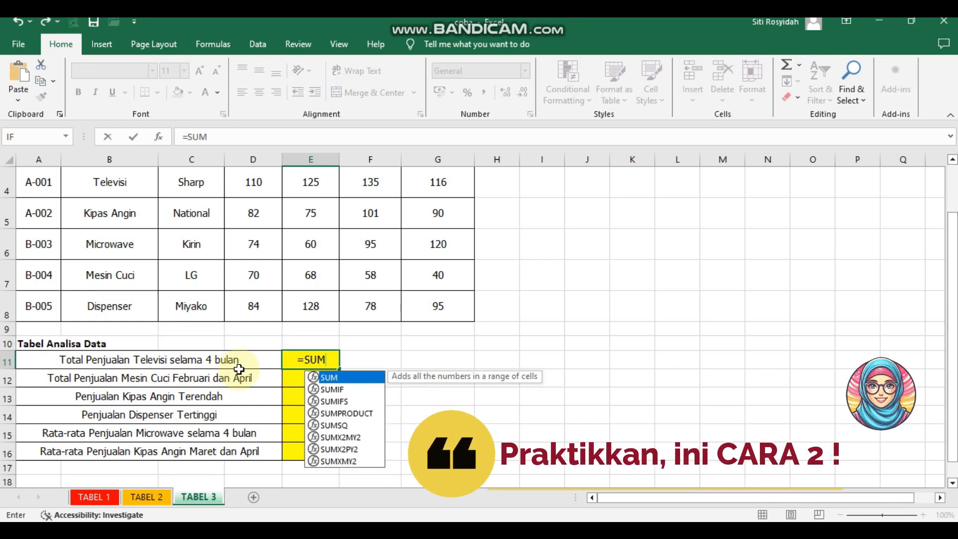
{"action": "double_click", "coordinate": [356, 378]}
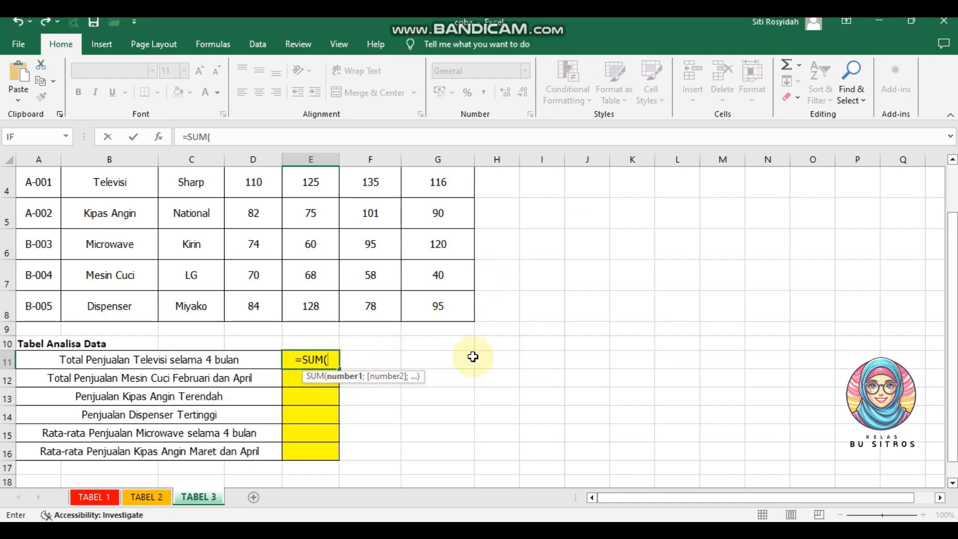
{"action": "scroll", "coordinate": [474, 357], "scroll_direction": "up", "scroll_amount": 1}
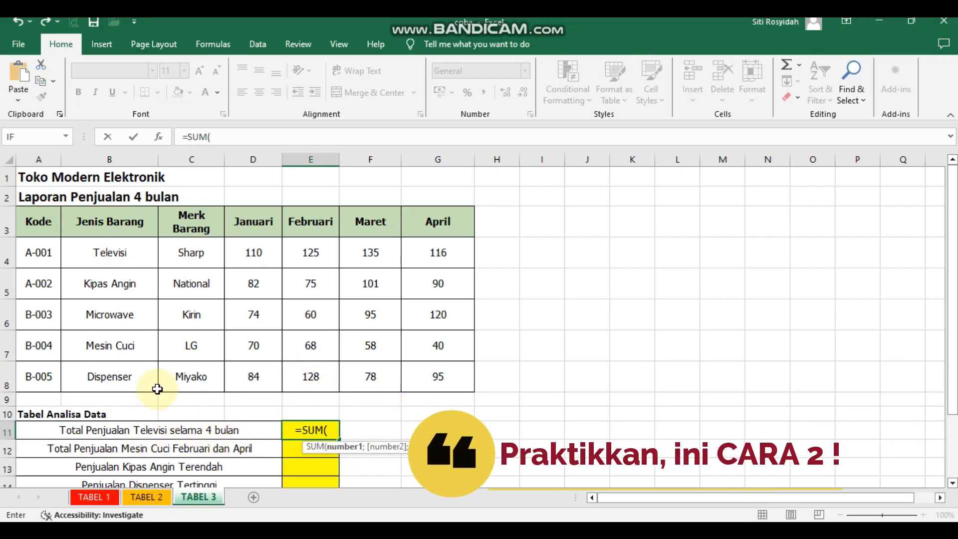
{"action": "left_click_drag", "start_coordinate": [257, 255], "coordinate": [434, 253]}
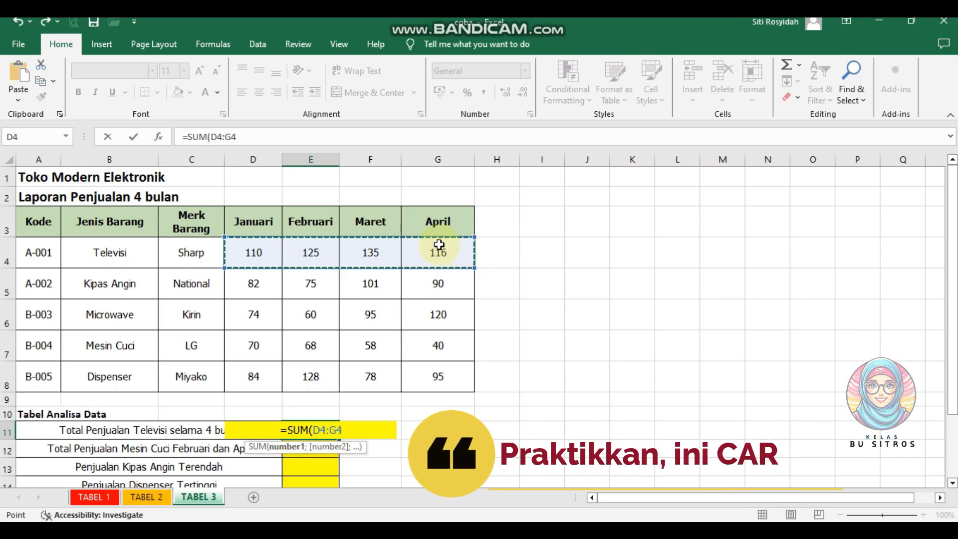
{"action": "type", "text": ")"}
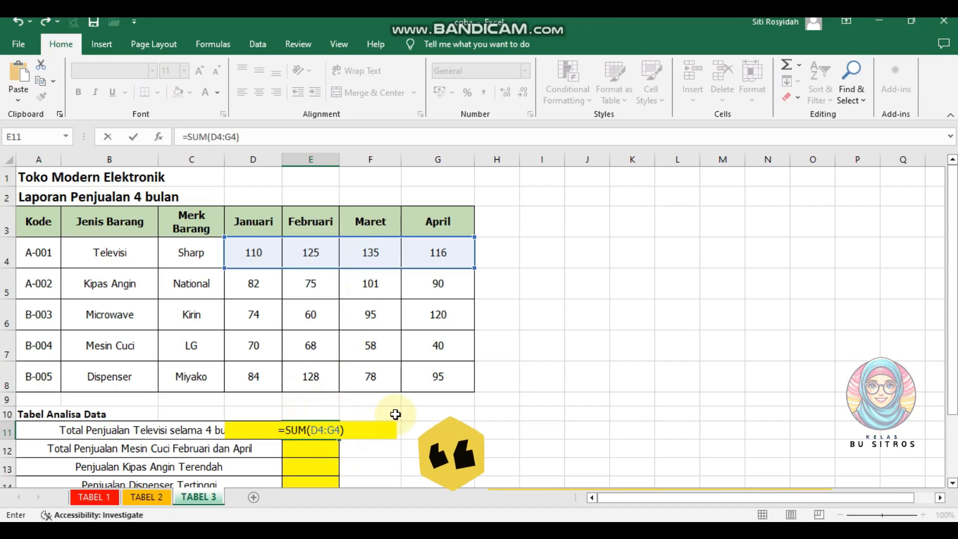
{"action": "key", "text": "BackSpace"}
{"action": "key", "text": "BackSpace"}
{"action": "key", "text": "BackSpace"}
{"action": "key", "text": "BackSpace"}
{"action": "key", "text": "BackSpace"}
{"action": "key", "text": "BackSpace"}
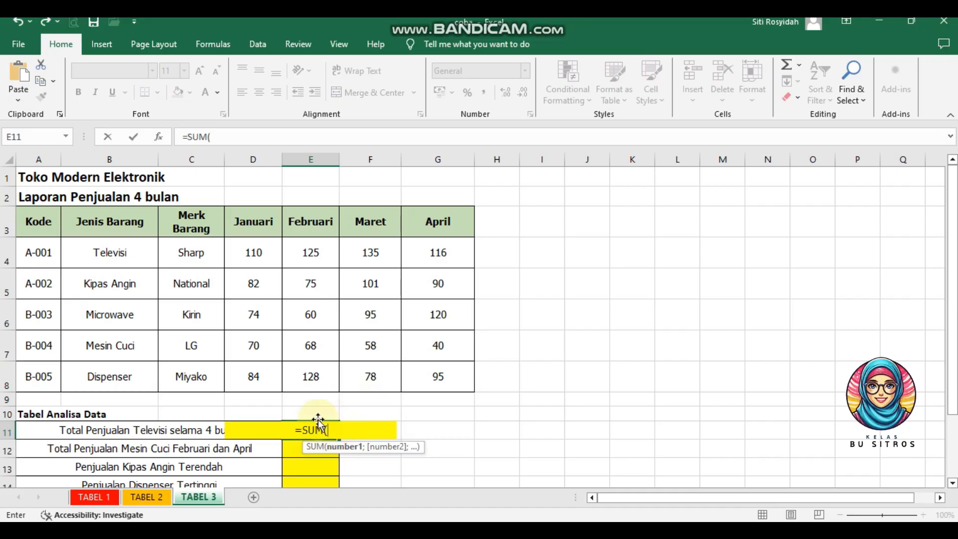
Step: Use the Televisi range from Januari to April as the argument and enter =SUM(D4:G4) in E11
{"action": "left_click_drag", "start_coordinate": [261, 255], "coordinate": [413, 253]}
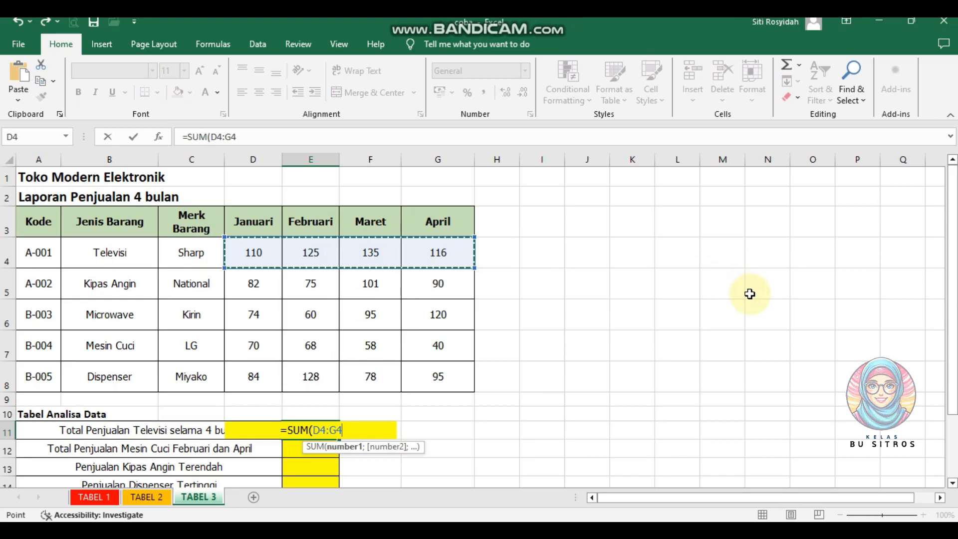
{"action": "type", "text": ")"}
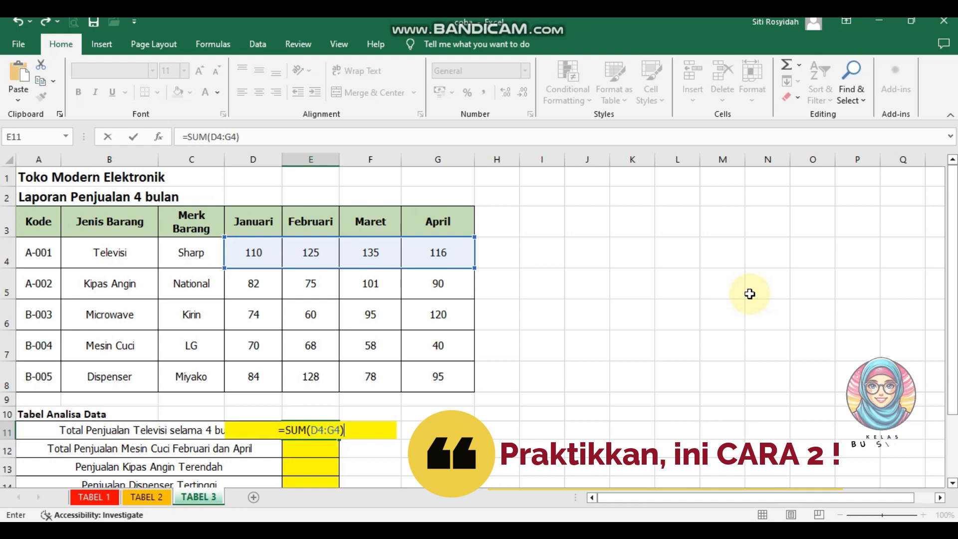
{"action": "key", "text": "Return"}
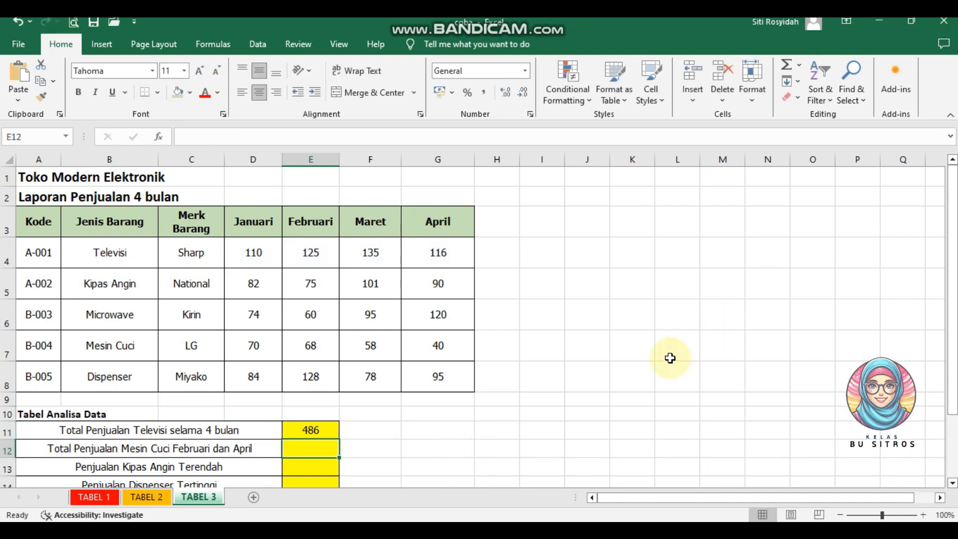
Step: Add the Februari and April values of row 6 as separate arguments in E12 with =SUM(E6;G6)
{"action": "scroll", "coordinate": [360, 414], "scroll_direction": "down", "scroll_amount": 1}
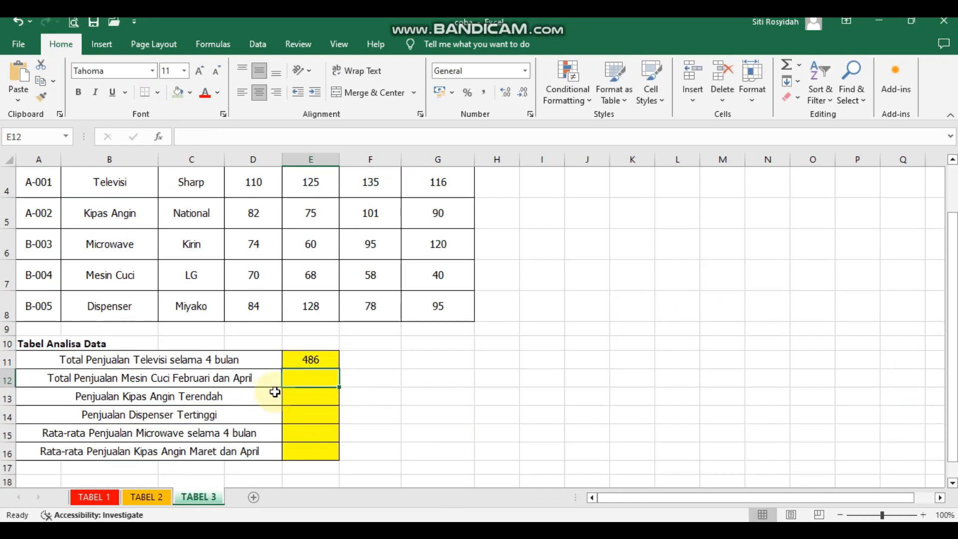
{"action": "scroll", "coordinate": [276, 392], "scroll_direction": "up", "scroll_amount": 1}
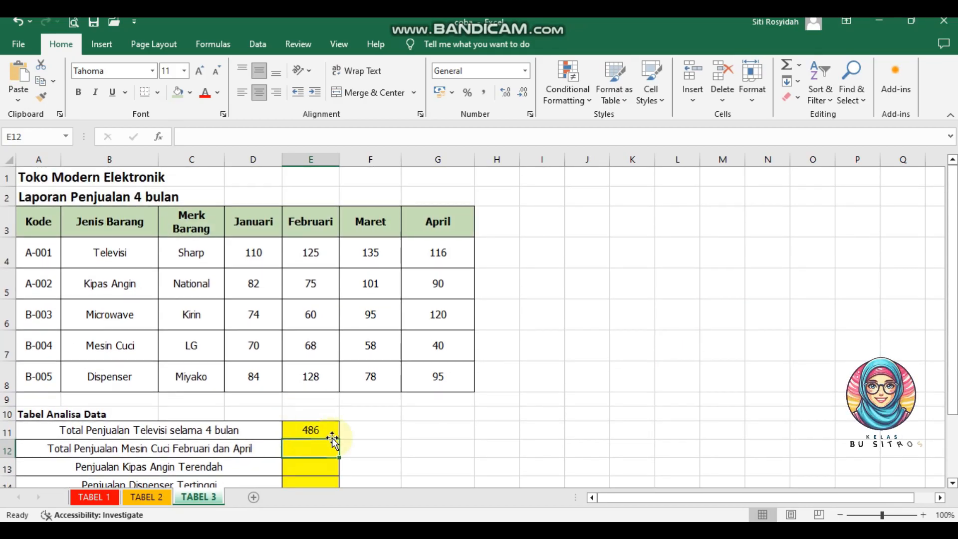
{"action": "type", "text": "=SUM"}
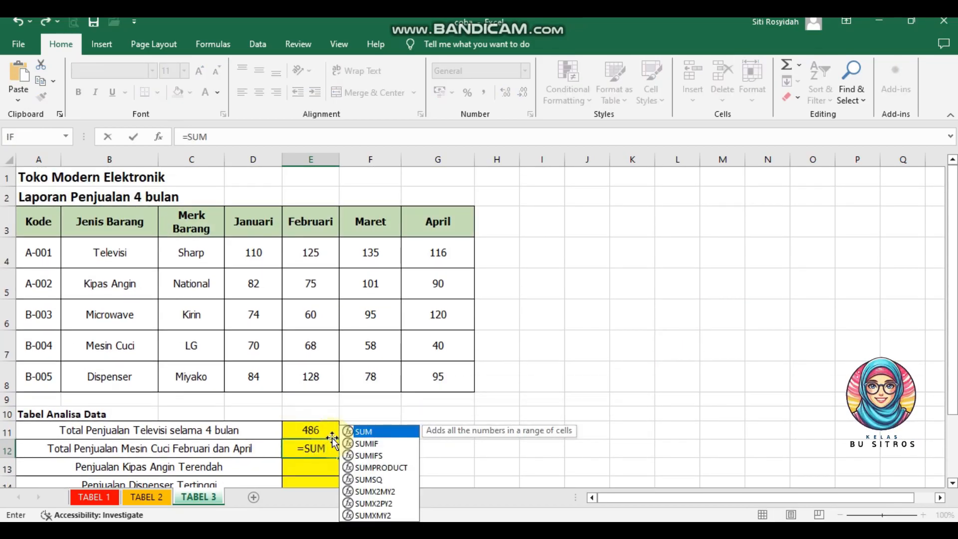
{"action": "type", "text": "("}
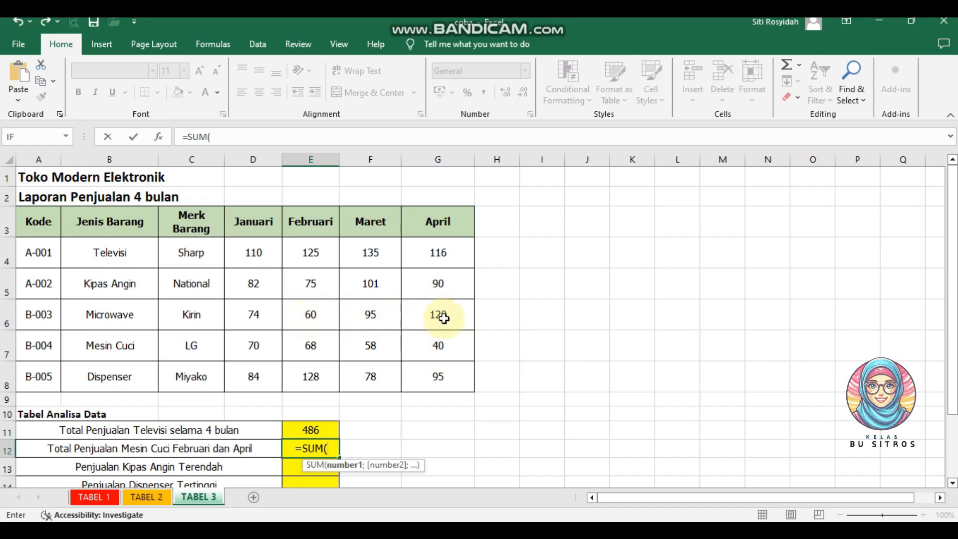
{"action": "left_click", "coordinate": [317, 320]}
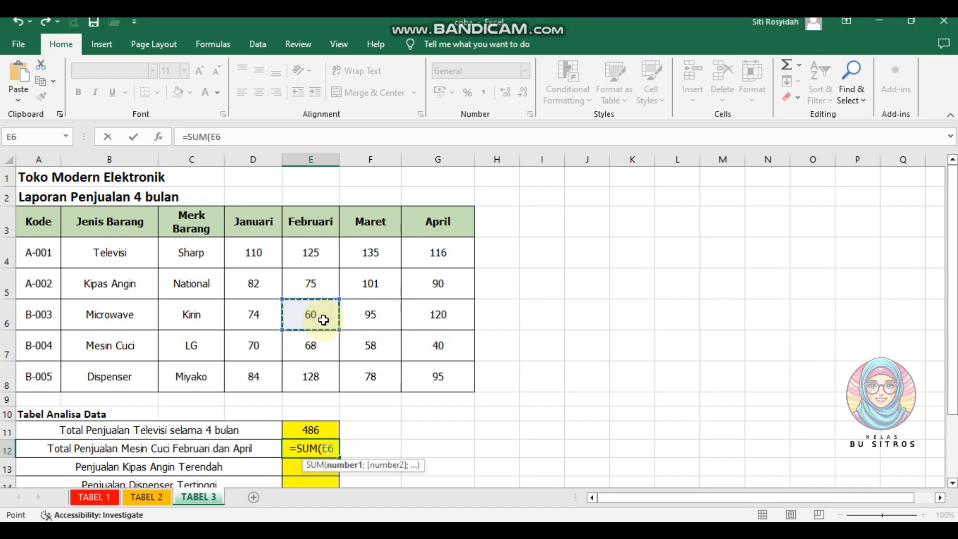
{"action": "type", "text": ";"}
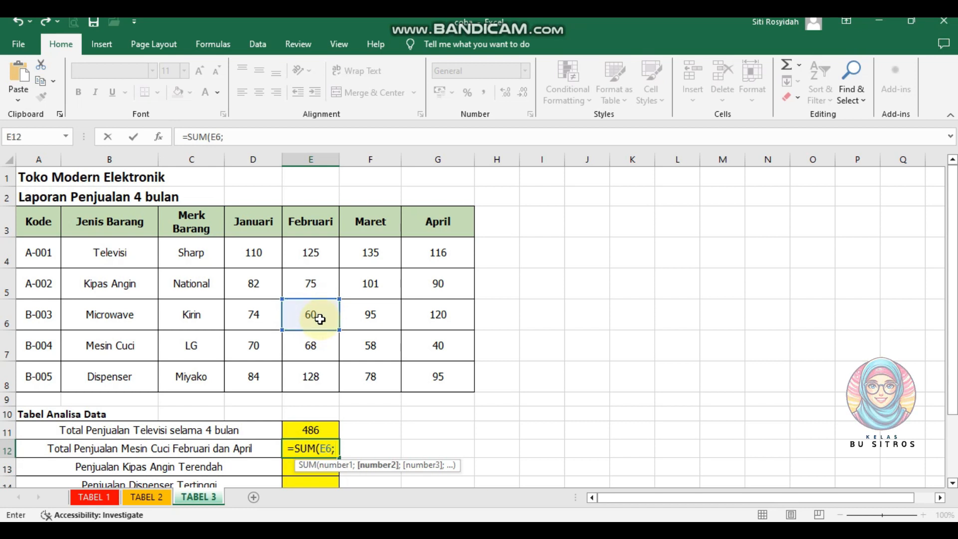
{"action": "left_click", "coordinate": [450, 312]}
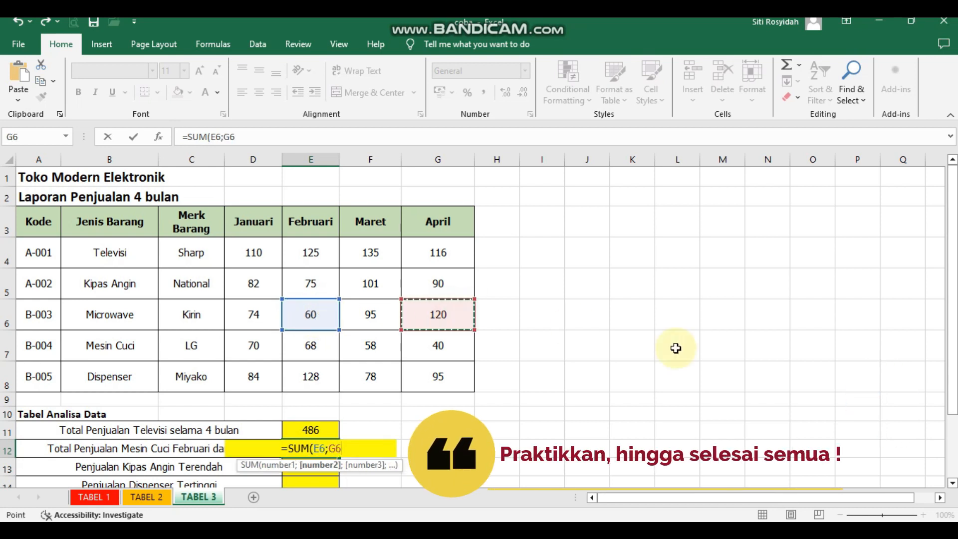
{"action": "type", "text": ")"}
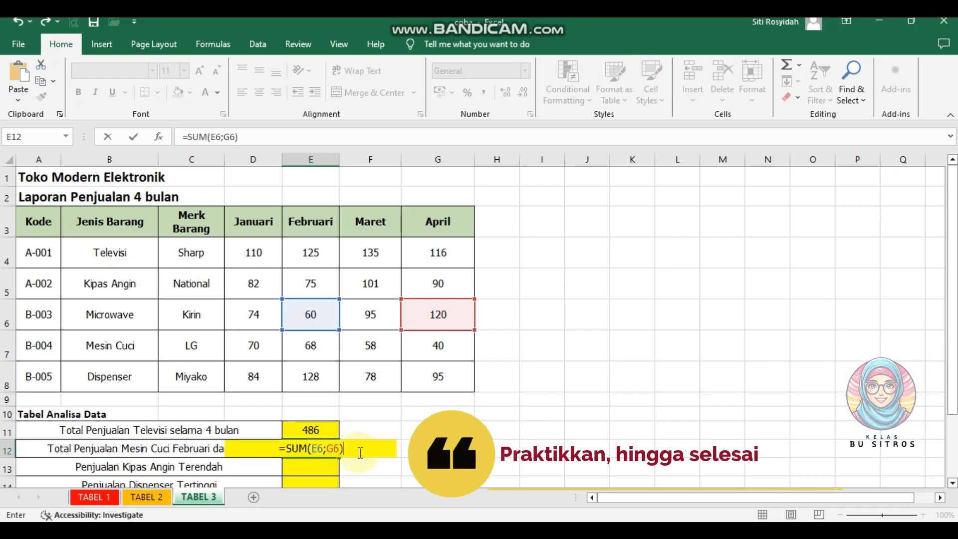
{"action": "key", "text": "Return"}
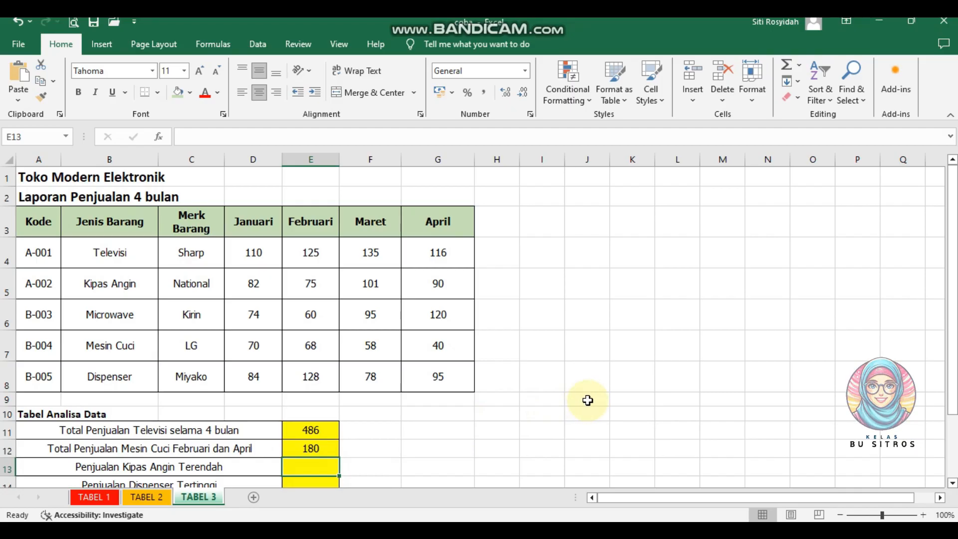
{"action": "scroll", "coordinate": [586, 401], "scroll_direction": "down", "scroll_amount": 1}
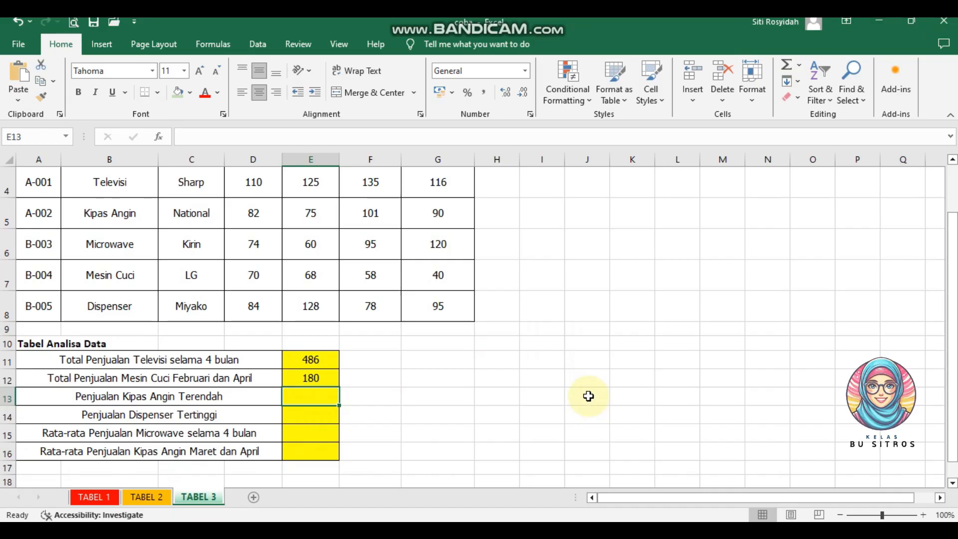
{"action": "scroll", "coordinate": [589, 396], "scroll_direction": "up", "scroll_amount": 1}
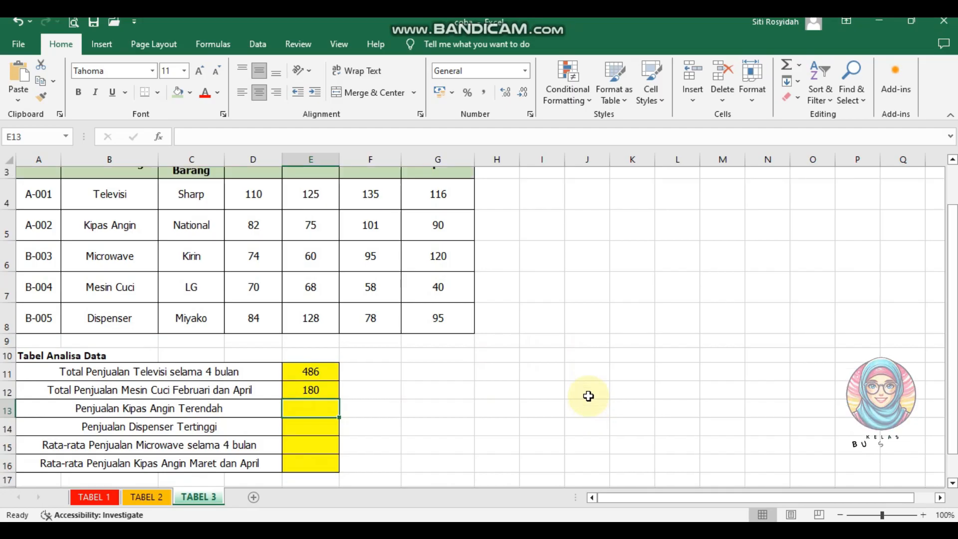